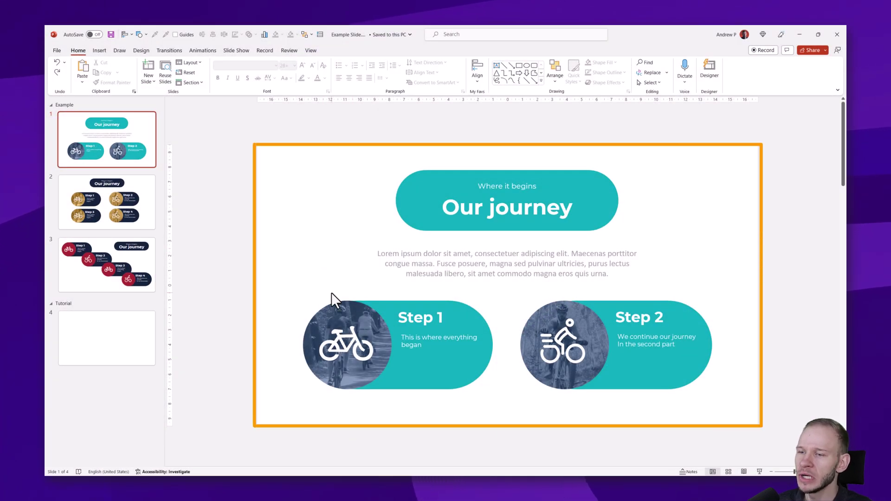
# - Review the example slides: the two-step shapes, the dark four-step and diagonal red four-step layouts
pyautogui.moveTo(278, 279); pyautogui.dragTo(761, 405)
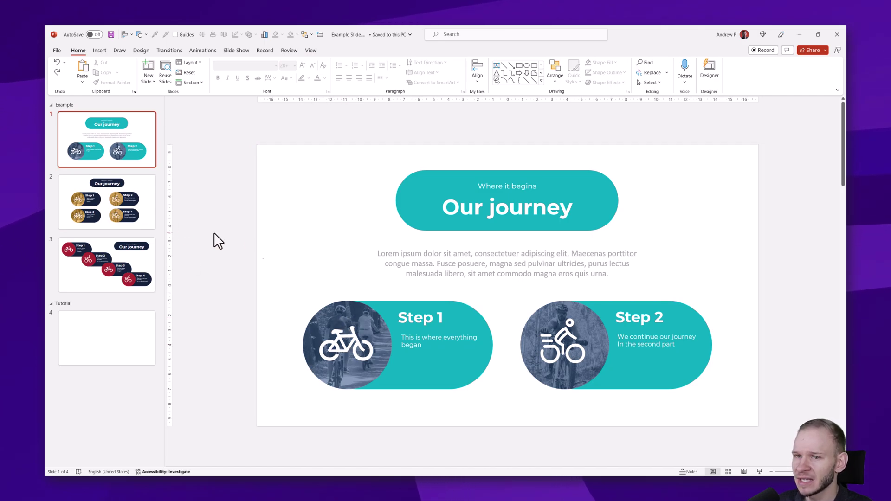
pyautogui.click(137, 206)
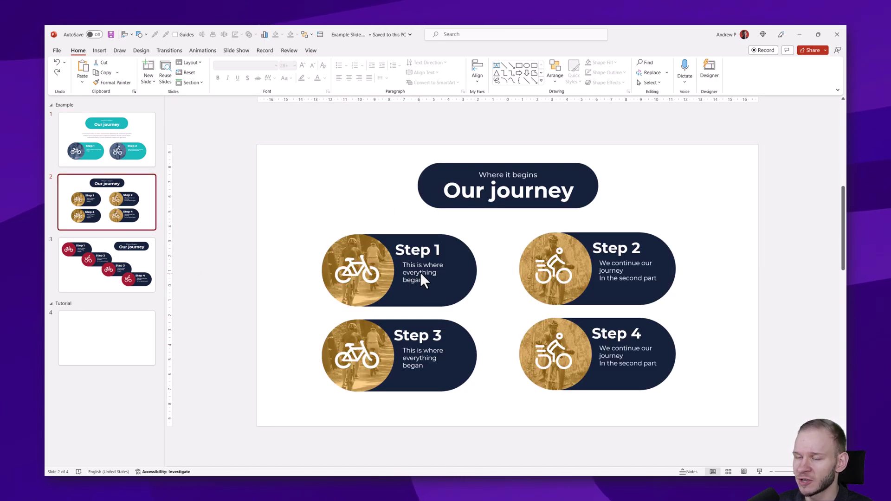
pyautogui.click(103, 256)
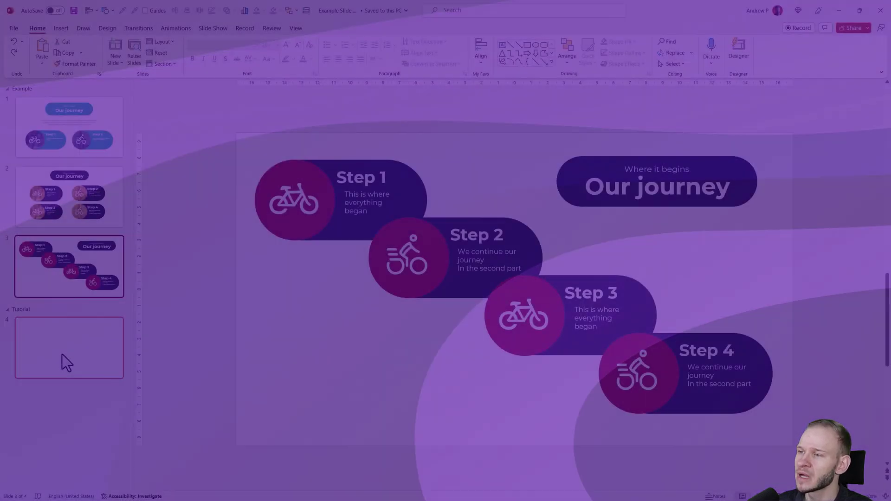
# - Change the empty Tutorial slide 4 to the Blank layout
pyautogui.click(62, 354)
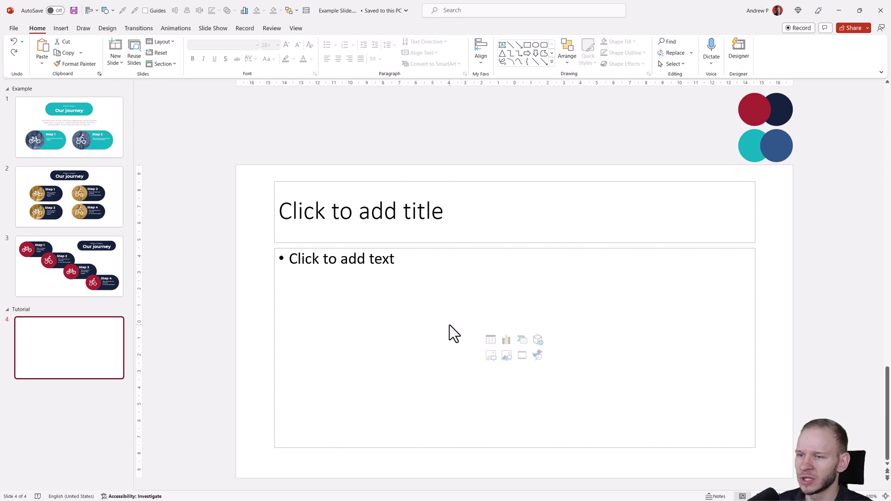
pyautogui.rightClick(248, 249)
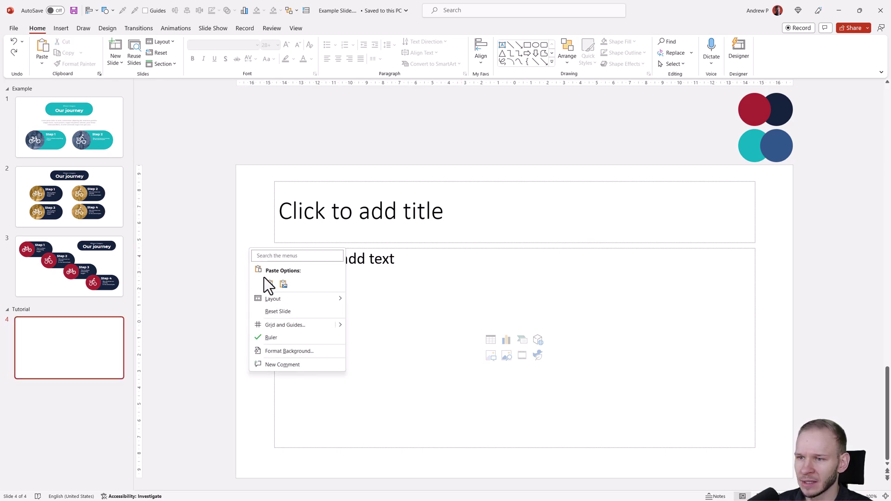
pyautogui.moveTo(287, 298)
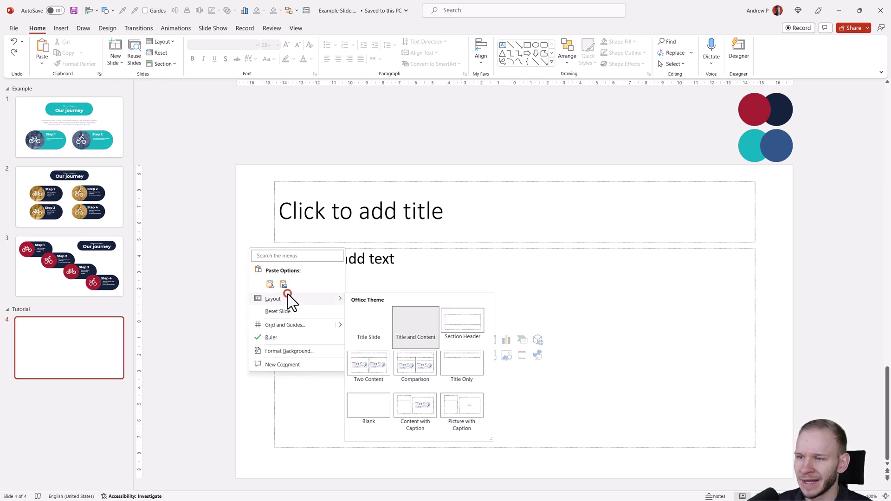
pyautogui.click(358, 396)
# - Copy the forest-path cycling photo from Unsplash and paste it onto slide 4
pyautogui.hotkey('alt', 'Tab')
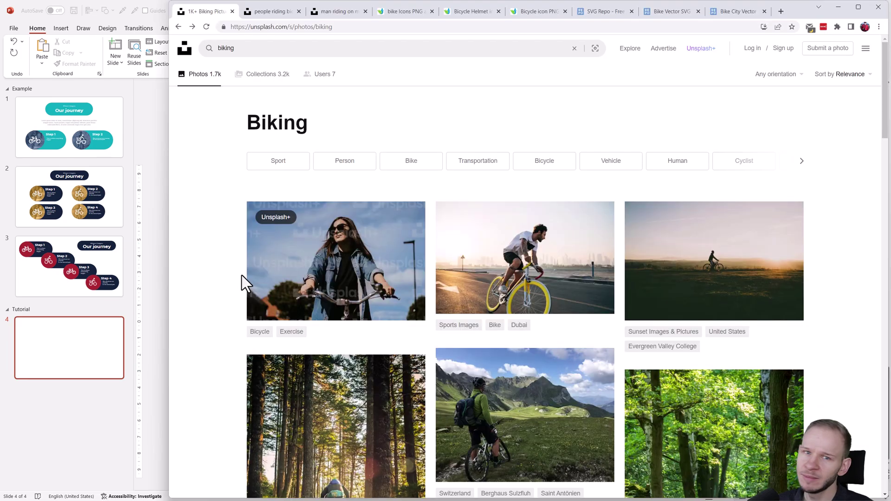
pyautogui.click(249, 48)
pyautogui.click(213, 187)
pyautogui.hotkey('ctrl', 'Tab')
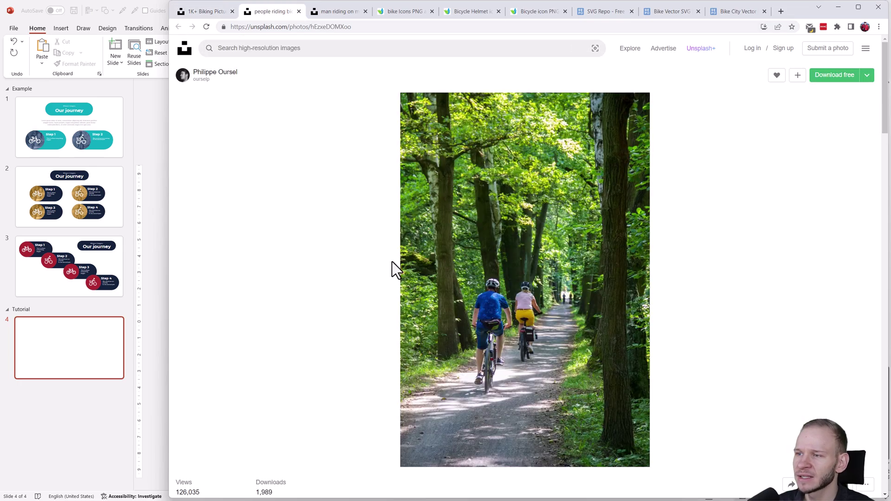
pyautogui.hotkey('ctrl', 'Tab')
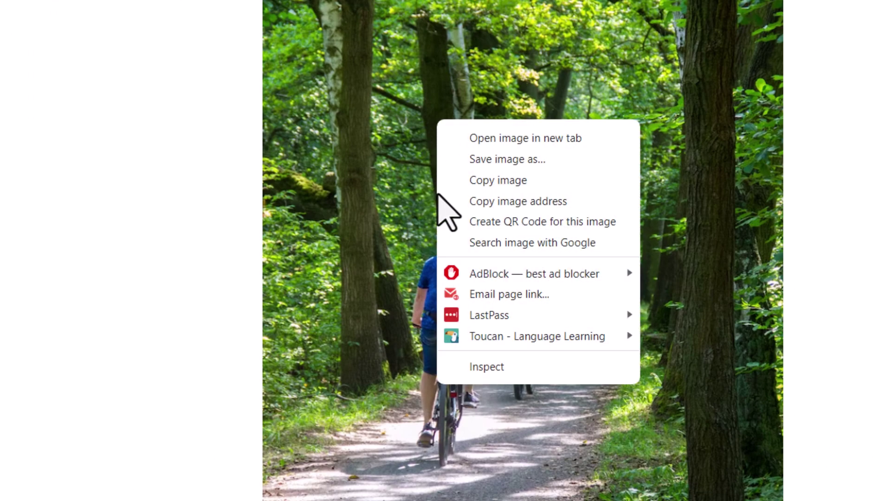
pyautogui.click(508, 180)
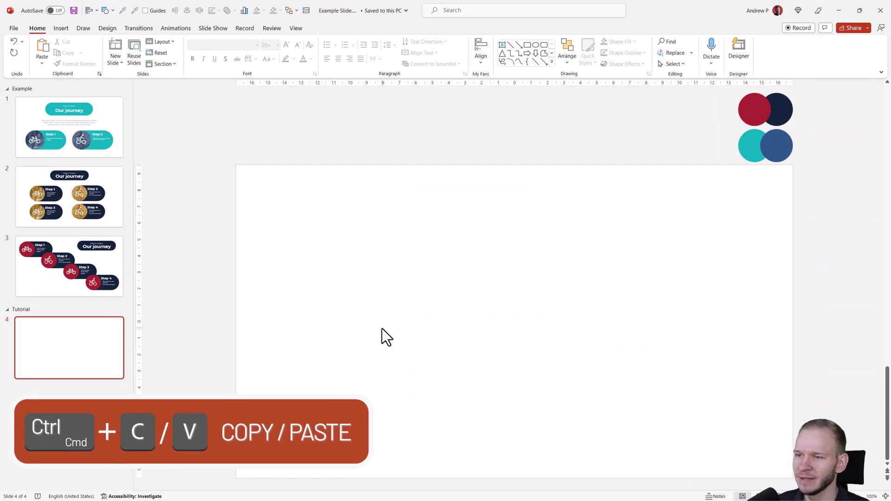
pyautogui.hotkey('ctrl', 'v')
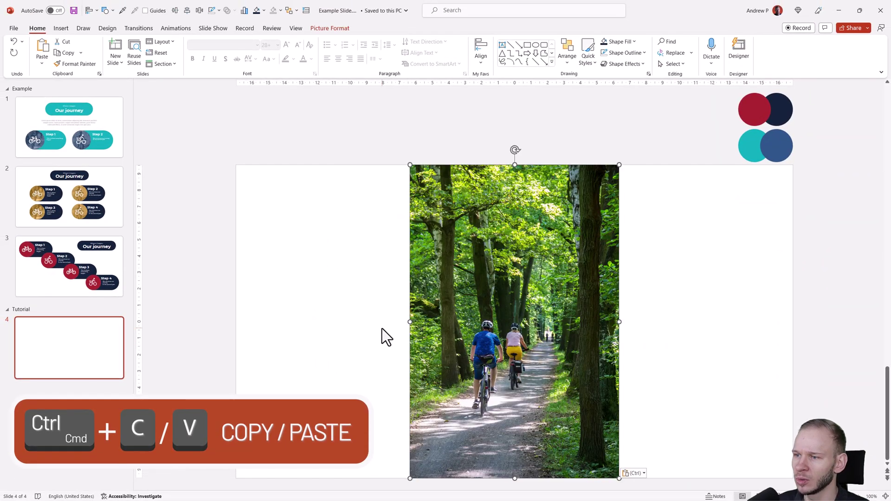
# - Paste the mountain-biker photo onto slide 4, with the forest photo to its left
pyautogui.hotkey('alt', 'Tab')
pyautogui.hotkey('ctrl', 'Tab')
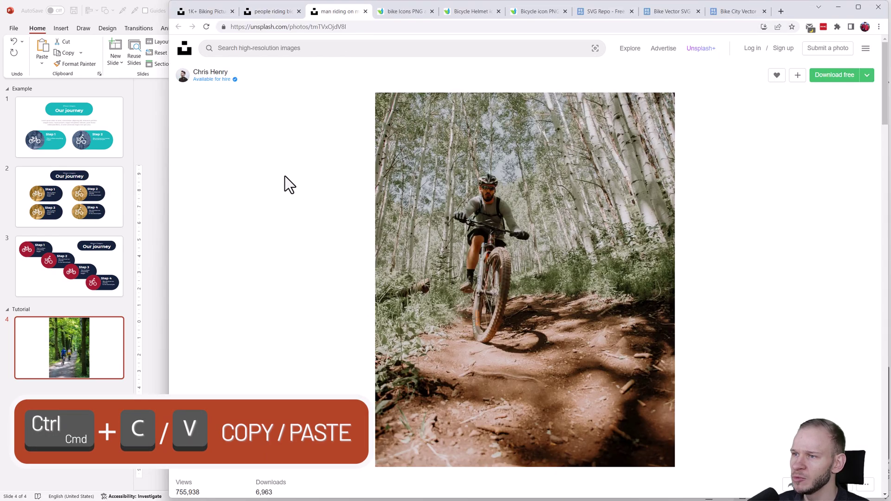
pyautogui.rightClick(483, 197)
pyautogui.click(510, 226)
pyautogui.click(155, 335)
pyautogui.hotkey('ctrl', 'v')
pyautogui.moveTo(492, 294); pyautogui.dragTo(416, 305)
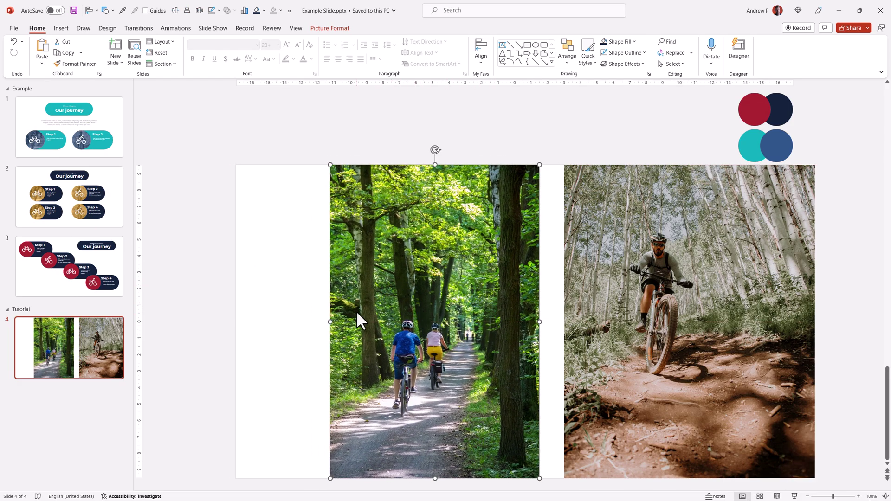
# - Inspect the Step 1 circle photo on example slide 1, then return to slide 4
pyautogui.click(103, 143)
pyautogui.click(262, 288)
pyautogui.moveTo(277, 302); pyautogui.dragTo(395, 421)
pyautogui.click(86, 332)
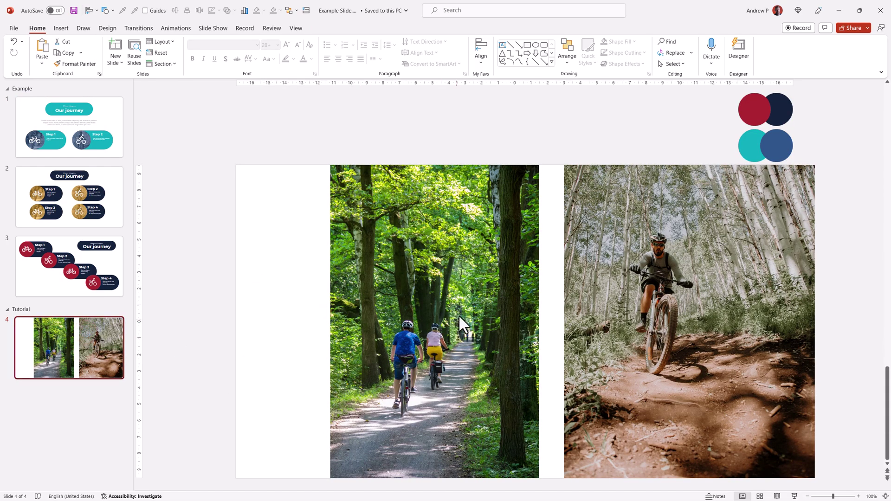
# - Crop both the forest and mountain-biker photos to an Oval shape
pyautogui.click(447, 274)
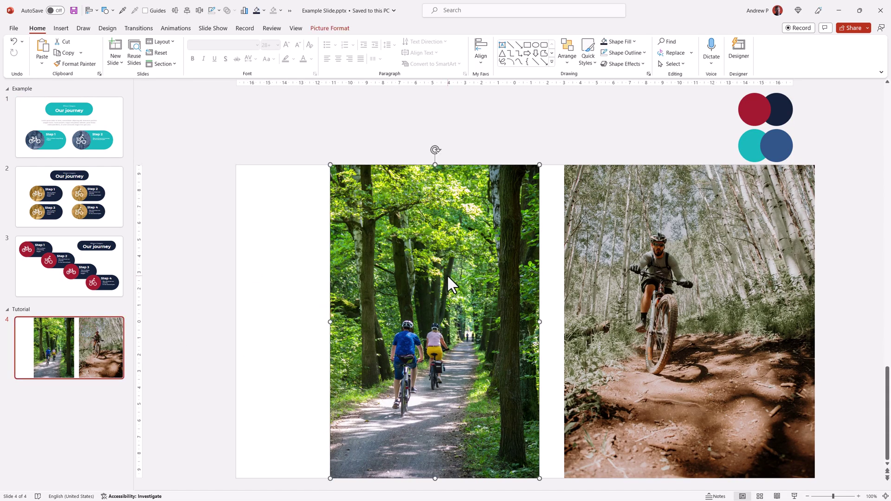
pyautogui.keyDown('shift'); pyautogui.click(638, 242); pyautogui.keyUp('shift')
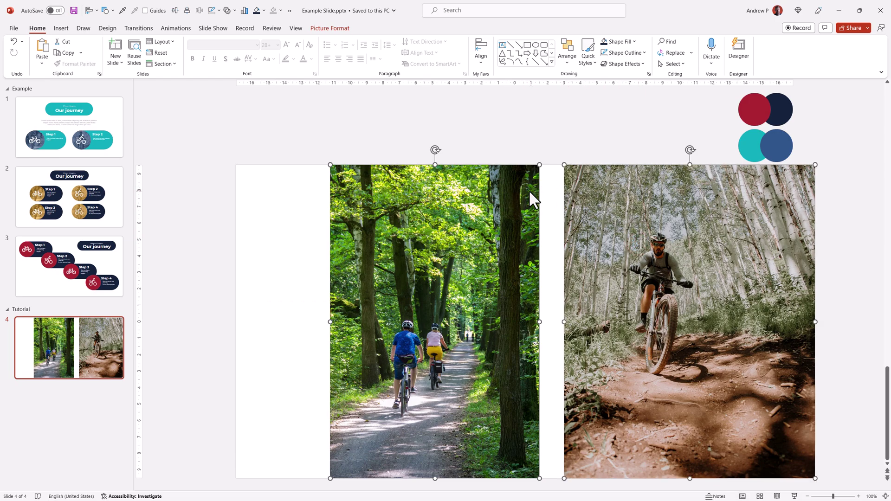
pyautogui.click(329, 30)
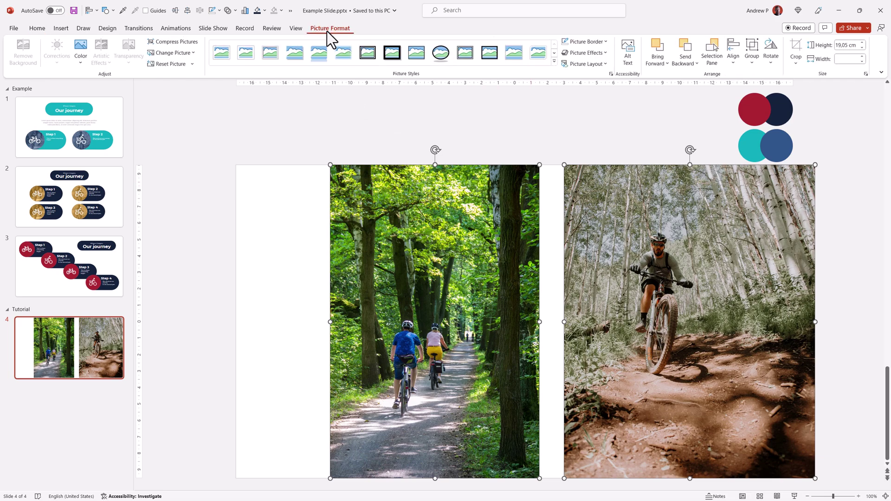
pyautogui.click(795, 62)
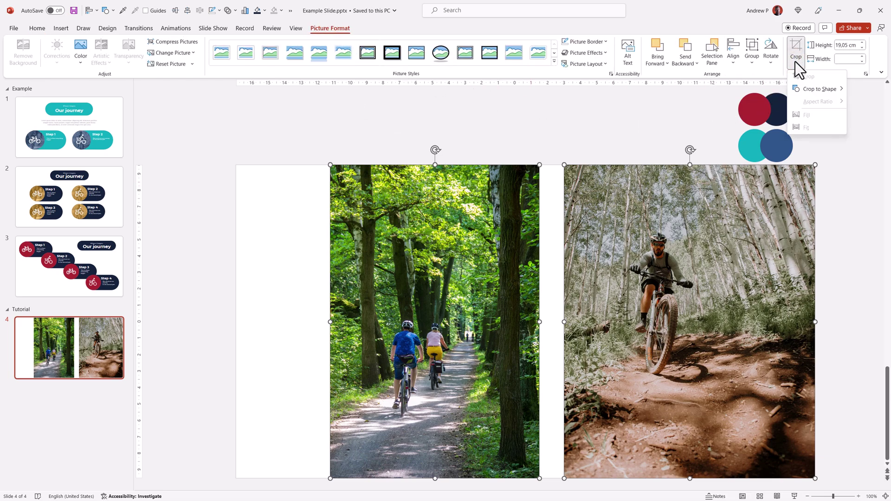
pyautogui.moveTo(808, 93)
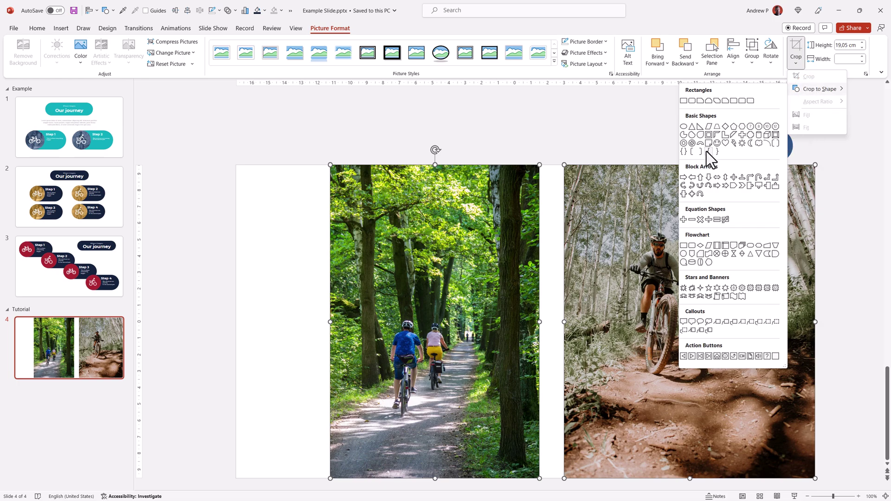
pyautogui.click(684, 126)
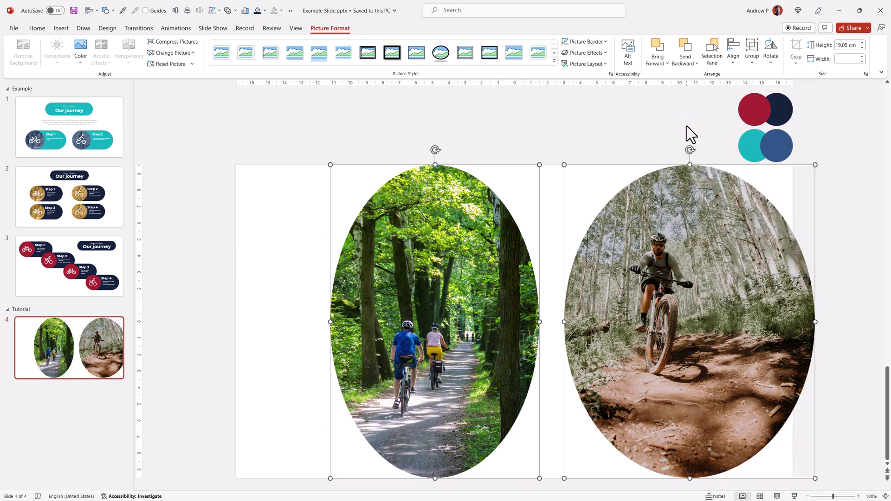
# - Crop the mountain-biker photo to a 1:1 aspect ratio
pyautogui.click(798, 60)
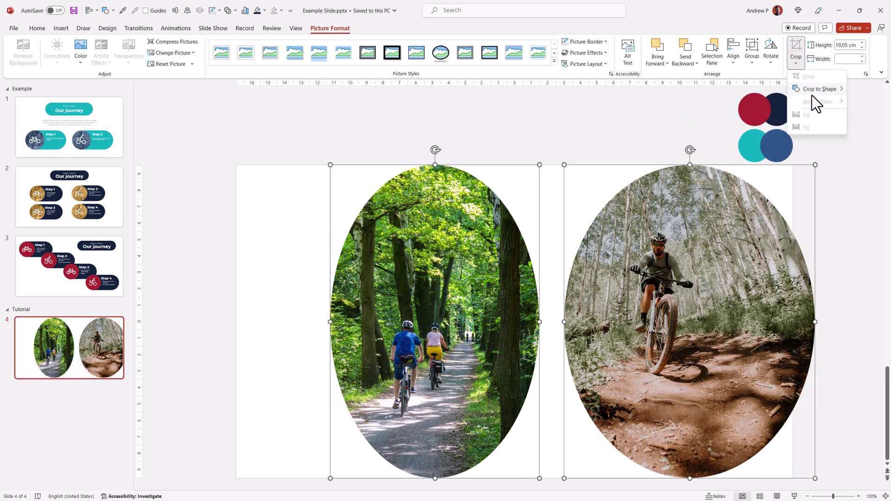
pyautogui.click(623, 127)
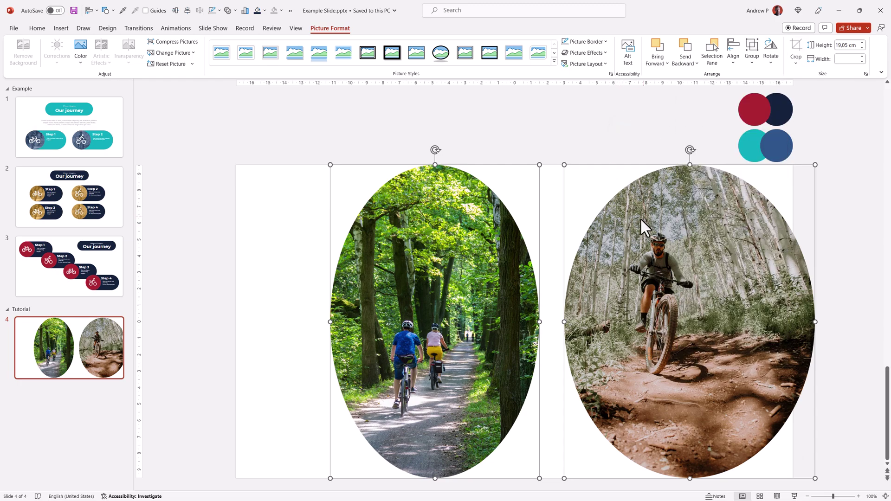
pyautogui.click(611, 143)
pyautogui.click(658, 211)
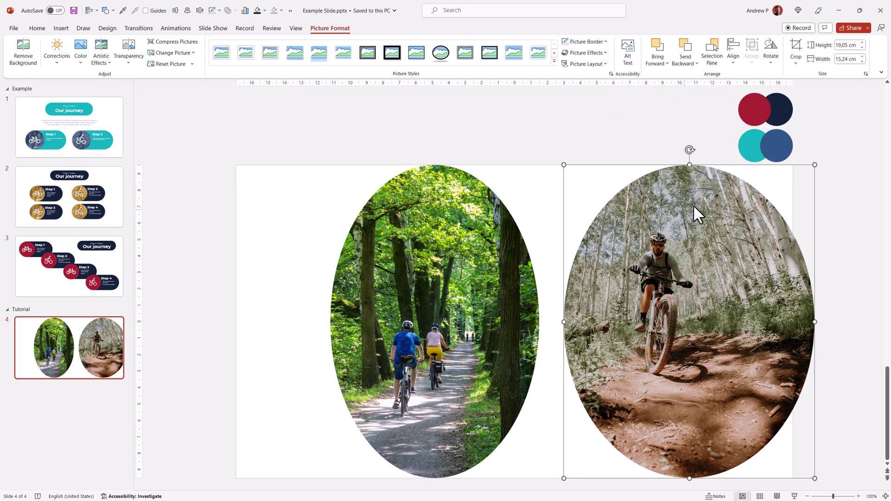
pyautogui.click(795, 67)
pyautogui.moveTo(815, 101)
pyautogui.click(864, 116)
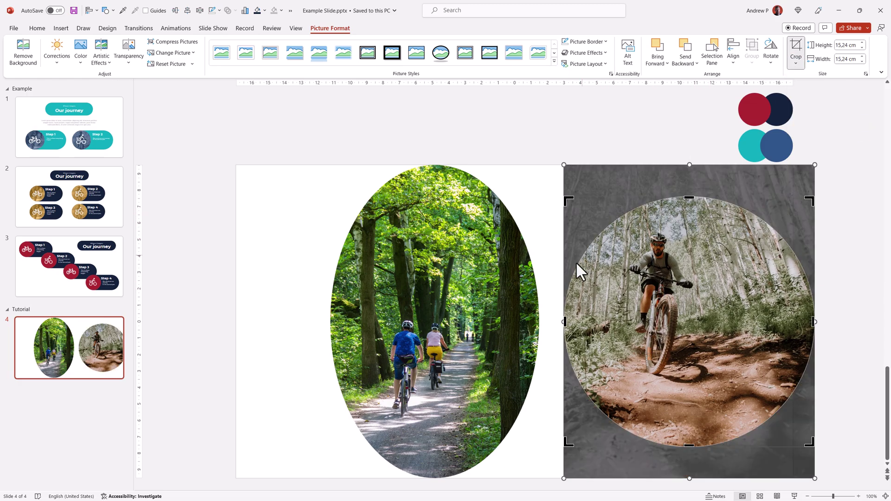
# - Crop the forest photo to 1:1 and move both circles up and closer together
pyautogui.click(391, 258)
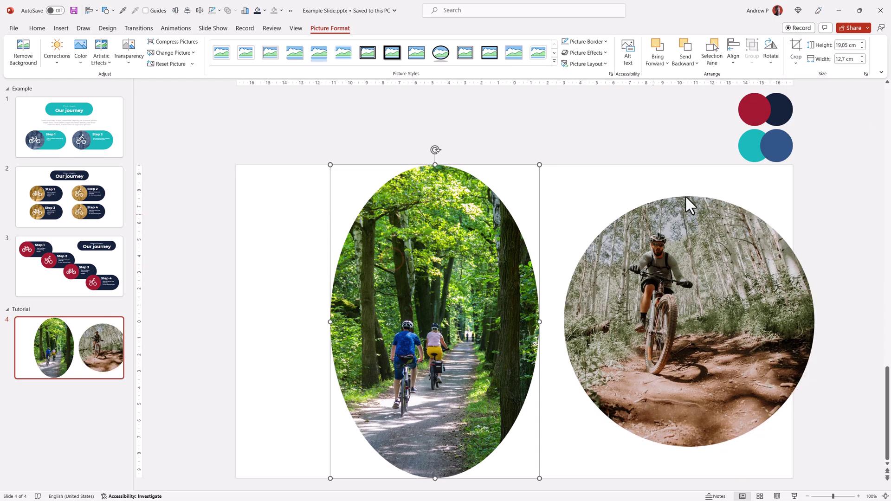
pyautogui.click(795, 63)
pyautogui.moveTo(822, 100)
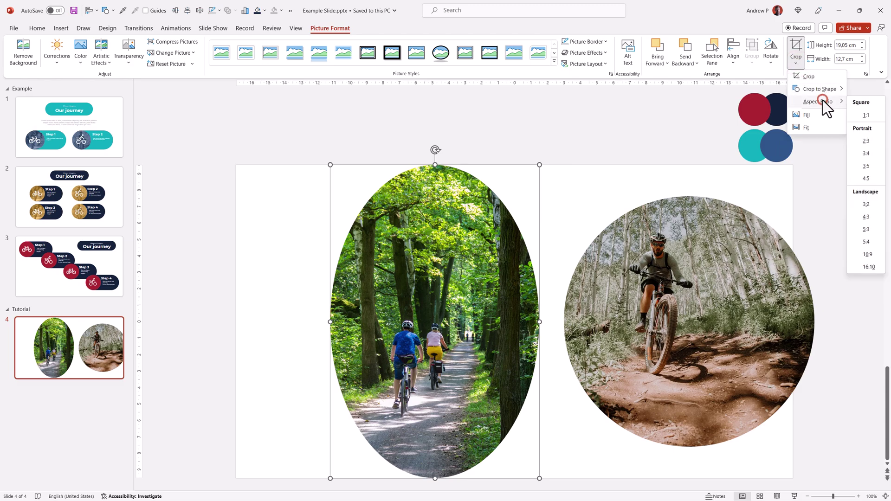
pyautogui.click(865, 114)
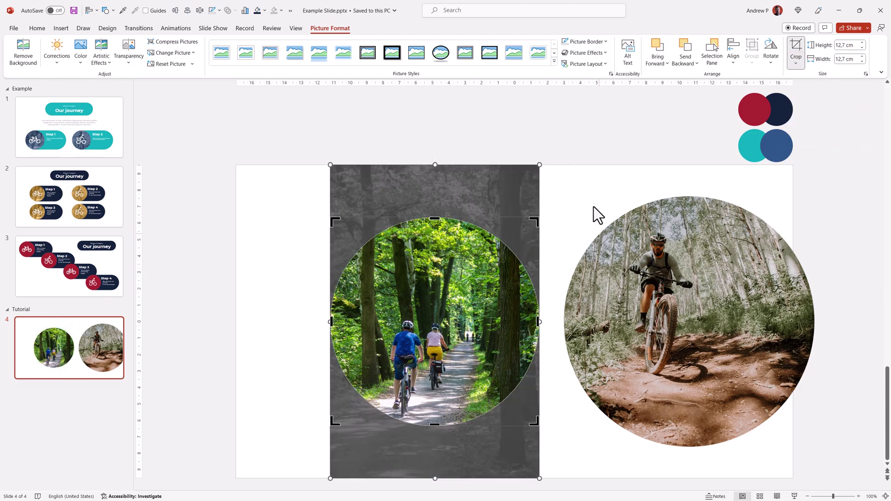
pyautogui.click(587, 171)
pyautogui.moveTo(446, 282); pyautogui.dragTo(428, 246)
pyautogui.moveTo(672, 288); pyautogui.dragTo(640, 264)
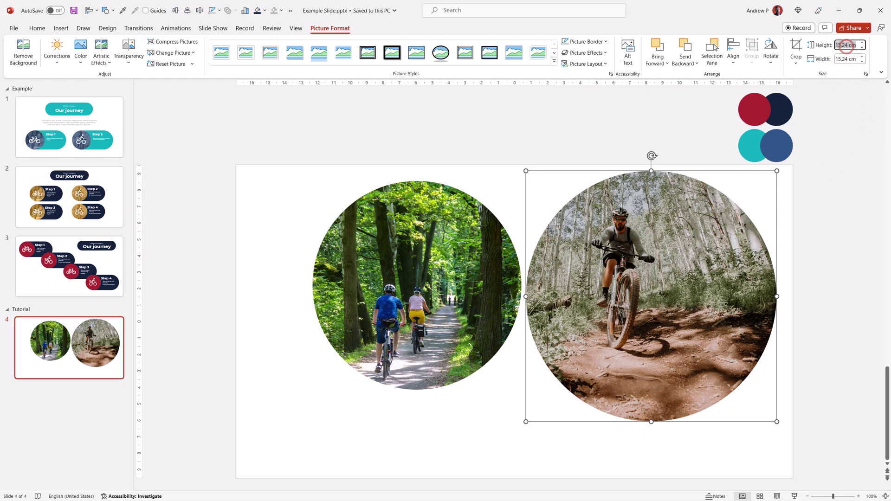
# - Resize both photo circles to 6 cm height and place them side by side
pyautogui.click(845, 45)
pyautogui.write('6')
pyautogui.press('Return')
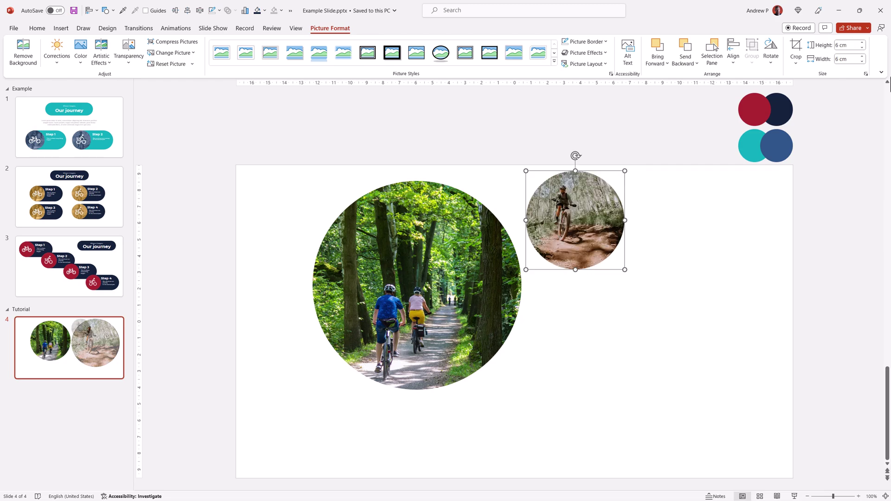
pyautogui.moveTo(586, 220); pyautogui.dragTo(653, 352)
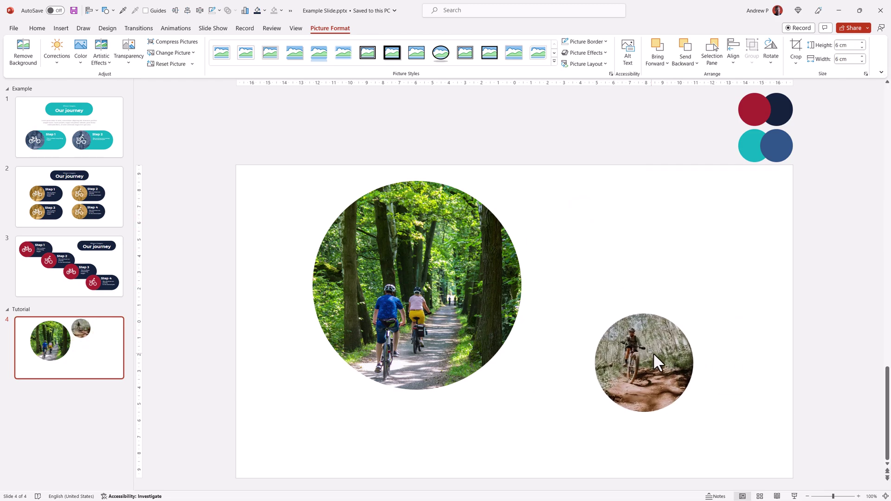
pyautogui.click(481, 299)
pyautogui.click(846, 45)
pyautogui.write('6')
pyautogui.press('Return')
pyautogui.moveTo(383, 222); pyautogui.dragTo(497, 357)
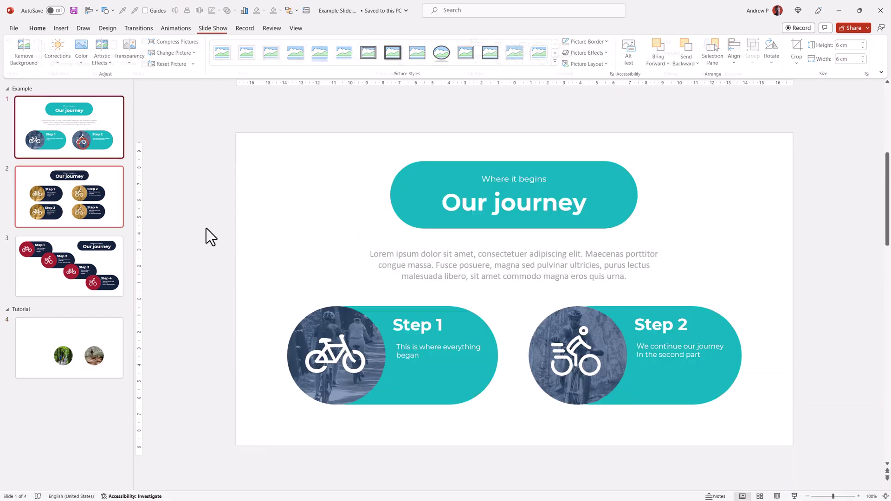
# - Compare with the example's Step 1 circle photo, then select both circles on slide 4
pyautogui.click(336, 384)
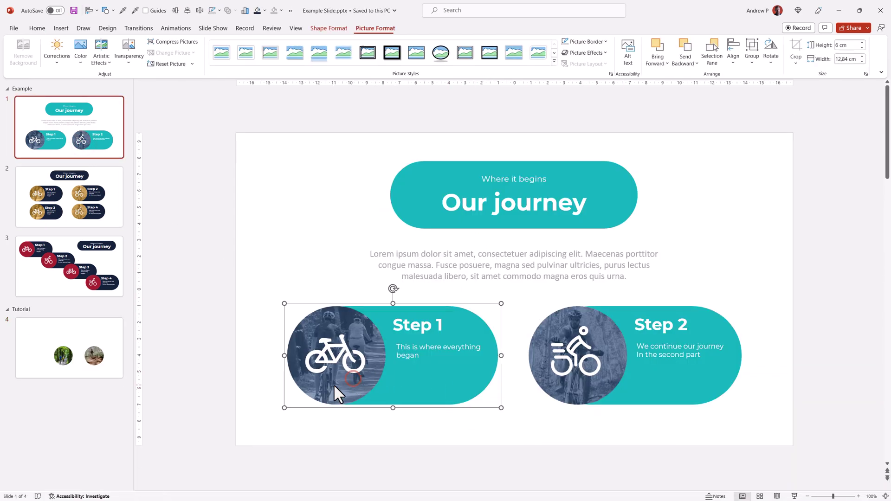
pyautogui.click(330, 383)
pyautogui.moveTo(330, 382); pyautogui.dragTo(99, 364)
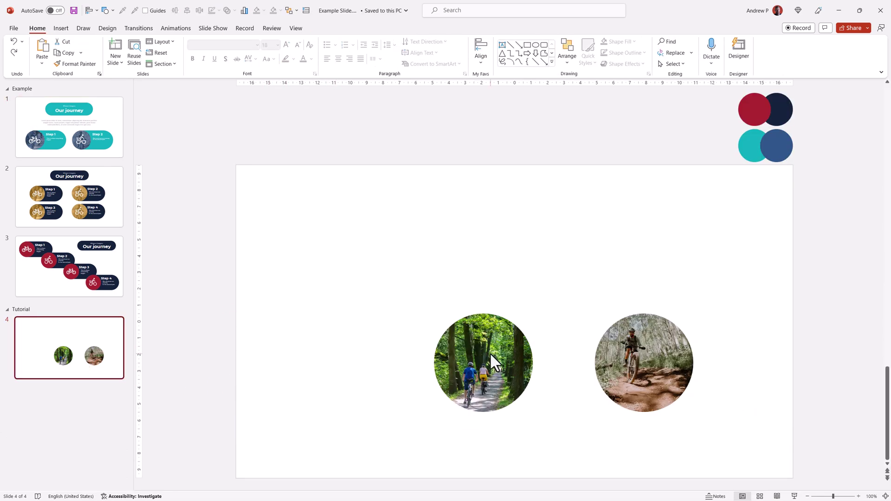
pyautogui.moveTo(386, 281); pyautogui.dragTo(750, 425)
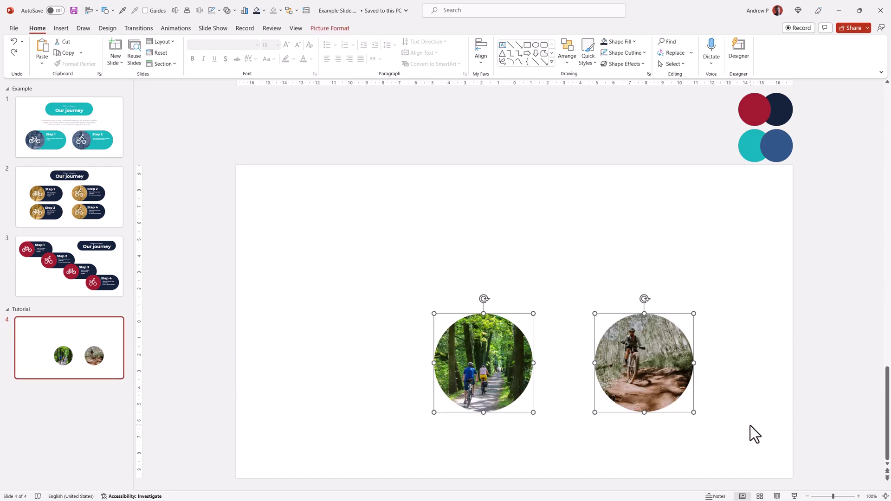
# - Recolor both circular cycling photos with the Grayscale option
pyautogui.click(330, 28)
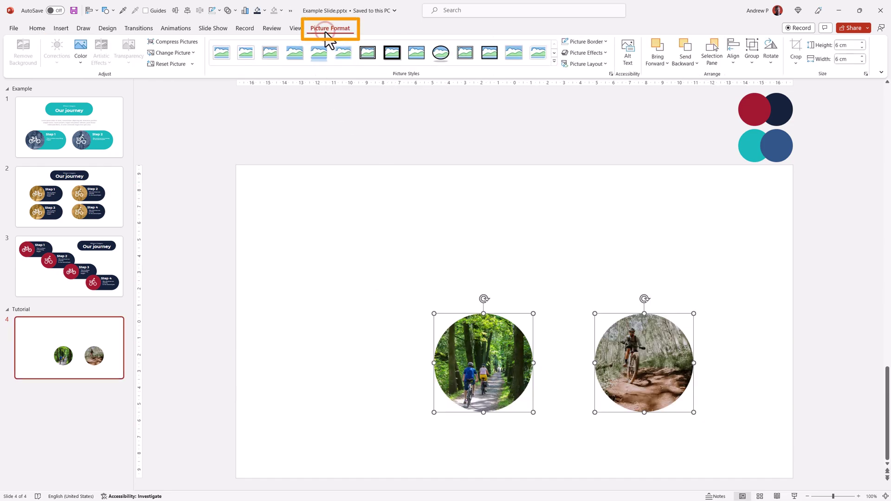
pyautogui.click(80, 55)
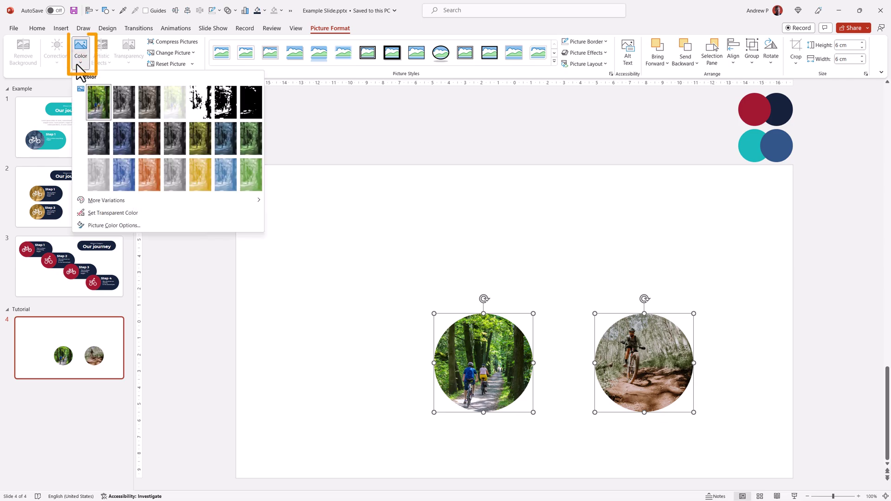
pyautogui.click(126, 110)
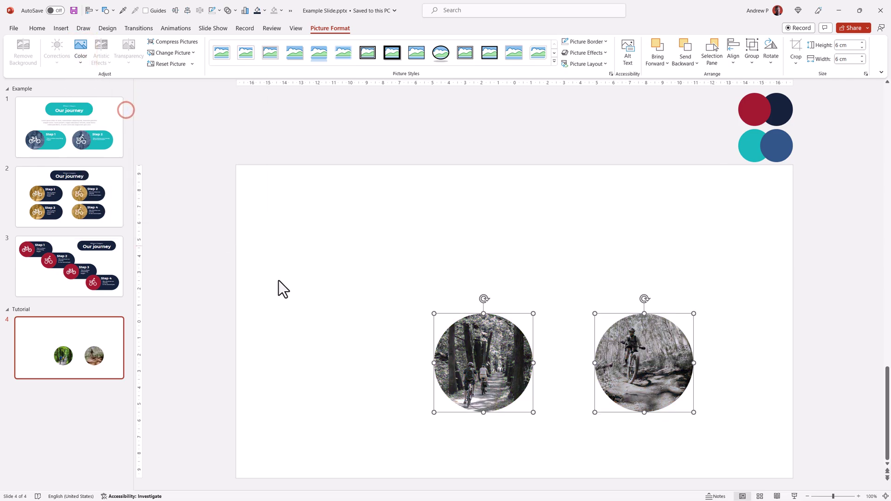
pyautogui.click(369, 362)
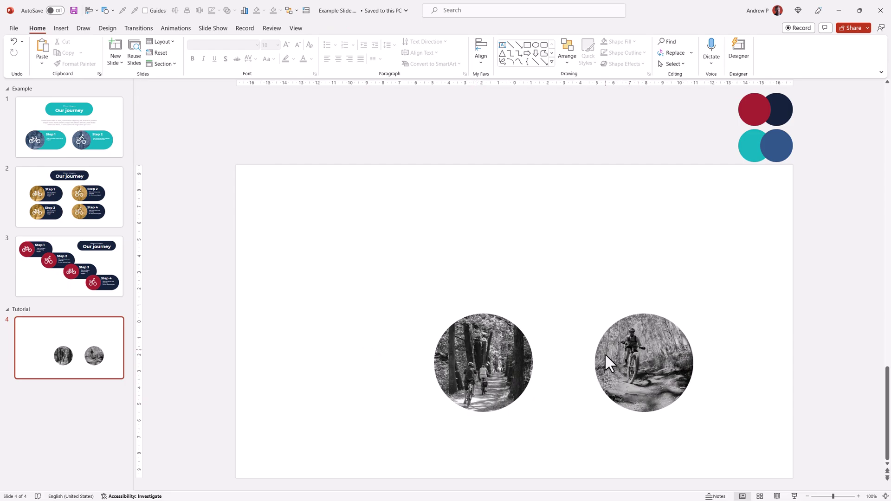
# - Re-crop the mountain-biker photo, enlarging it so the rider is centred in the circle
pyautogui.click(641, 357)
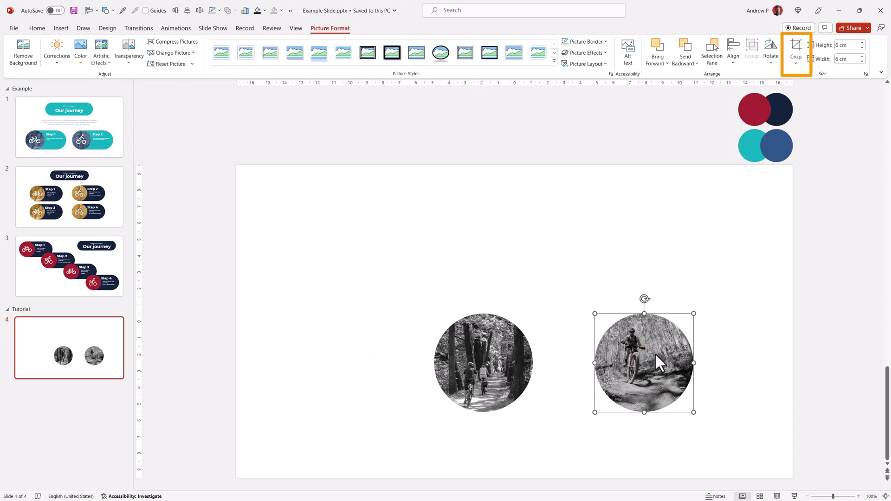
pyautogui.click(797, 45)
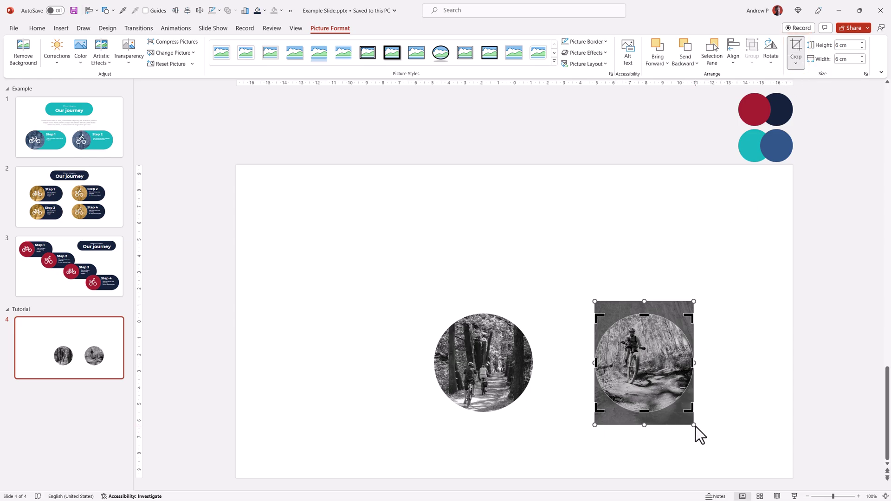
pyautogui.moveTo(694, 425); pyautogui.dragTo(750, 495)
pyautogui.moveTo(666, 384); pyautogui.dragTo(645, 340)
pyautogui.click(797, 44)
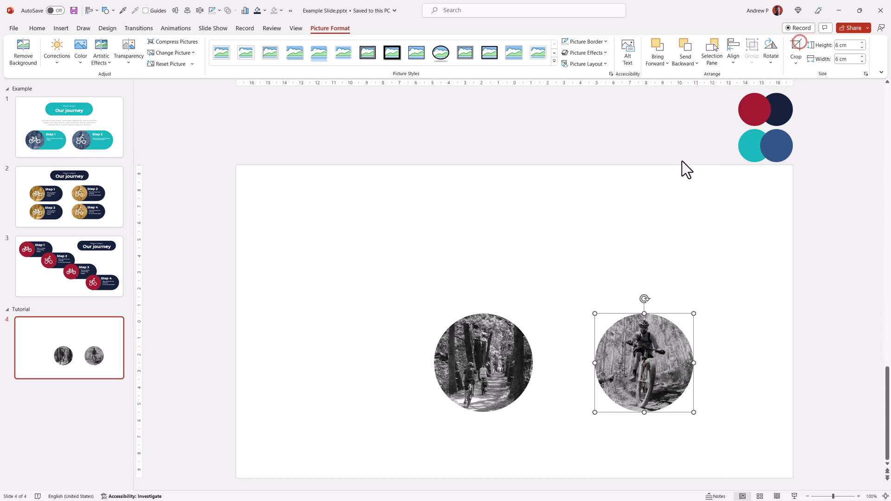
# - Re-crop the forest photo to frame the two cyclists, then move its circle left
pyautogui.click(488, 349)
pyautogui.click(796, 45)
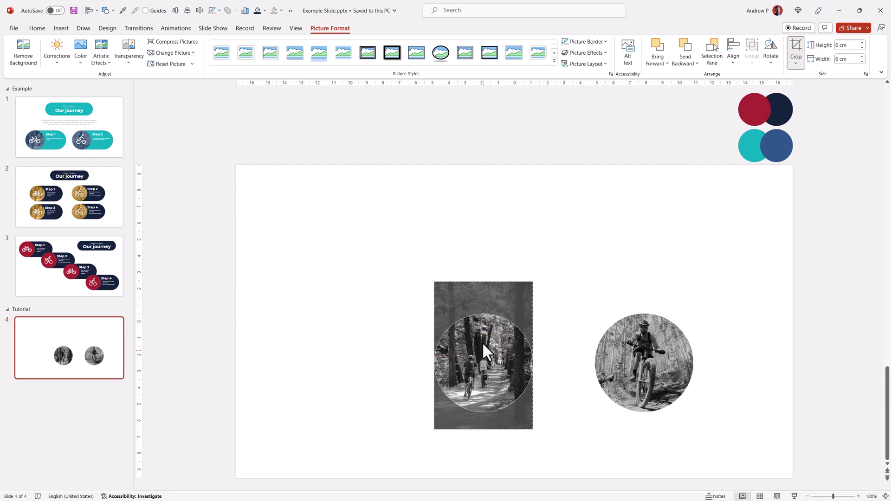
pyautogui.moveTo(483, 340); pyautogui.dragTo(474, 314)
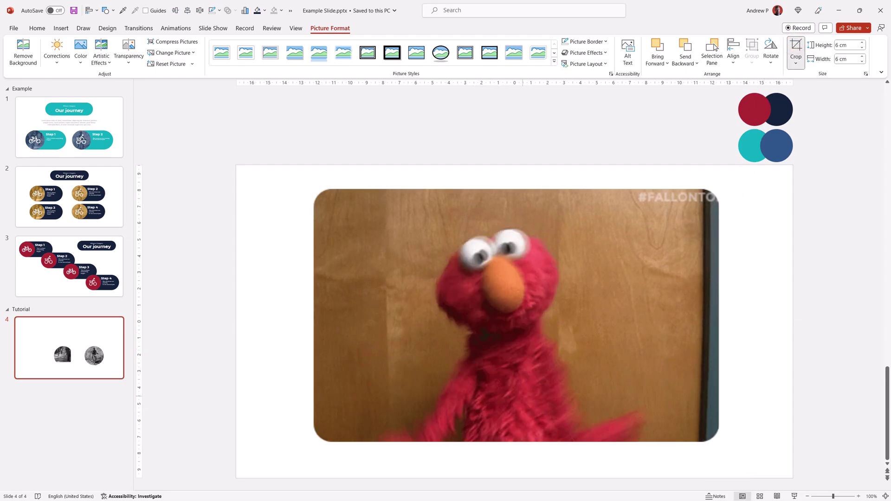
pyautogui.moveTo(477, 382); pyautogui.dragTo(464, 324)
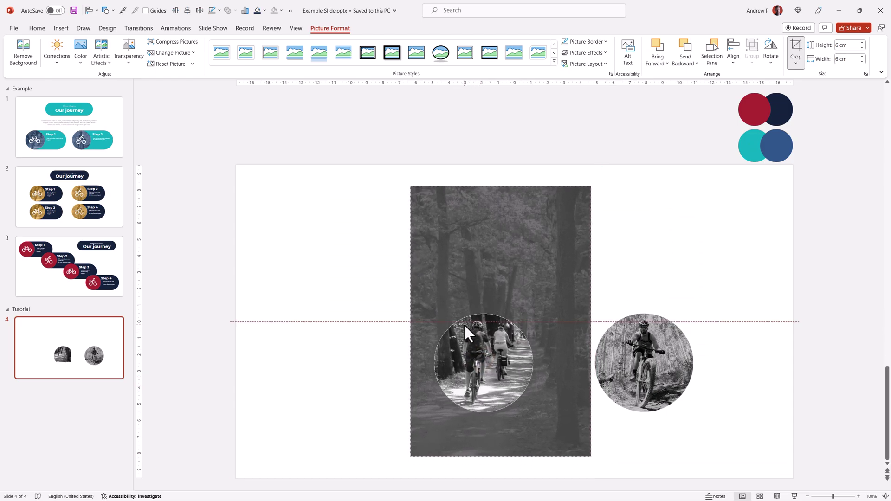
pyautogui.click(796, 51)
pyautogui.moveTo(441, 366); pyautogui.dragTo(344, 366)
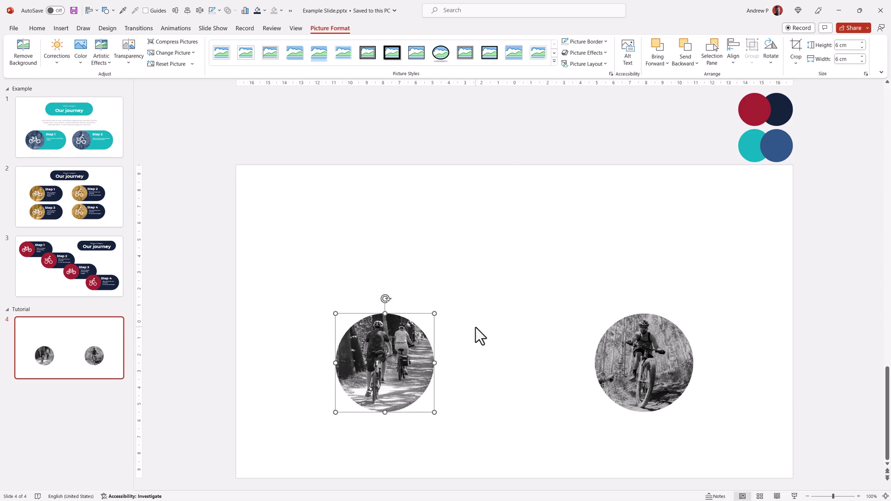
# - Draw a rounded rectangle matching the forest photo's height and round its ends into a pill
pyautogui.click(60, 28)
pyautogui.click(163, 50)
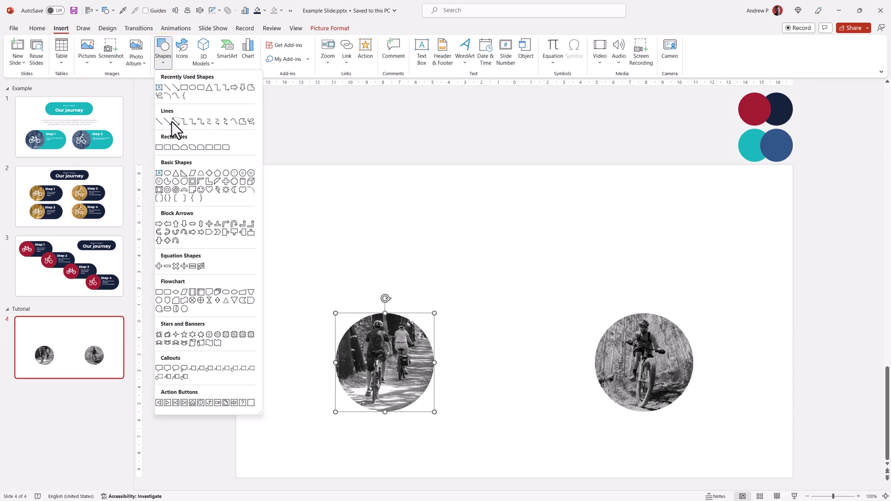
pyautogui.click(167, 147)
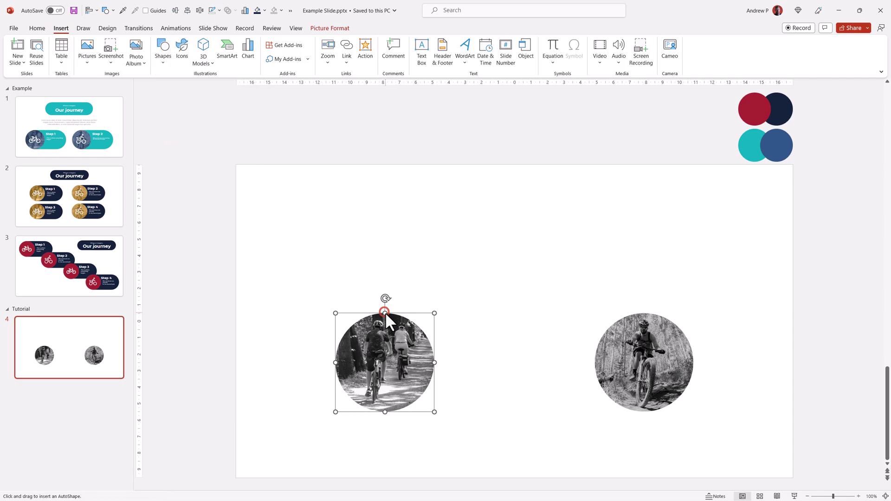
pyautogui.moveTo(393, 341); pyautogui.dragTo(565, 411)
pyautogui.moveTo(473, 413)
pyautogui.mouseDown()
pyautogui.moveTo(475, 393)
pyautogui.moveTo(477, 412)
pyautogui.mouseUp()
pyautogui.moveTo(475, 314)
pyautogui.mouseDown()
pyautogui.moveTo(475, 322)
pyautogui.moveTo(475, 314)
pyautogui.mouseUp()
pyautogui.moveTo(401, 313); pyautogui.dragTo(412, 337)
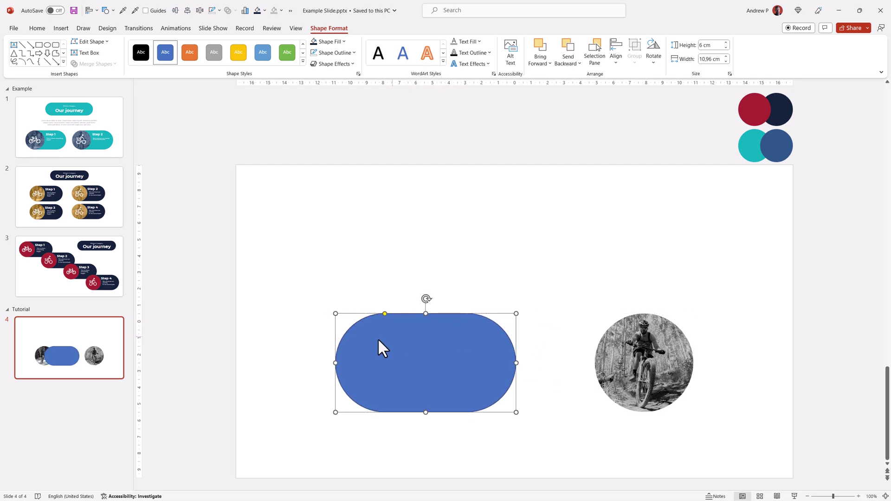
# - Send the pill behind the photo, fill it navy with the eyedropper, and widen it
pyautogui.rightClick(418, 348)
pyautogui.click(464, 199)
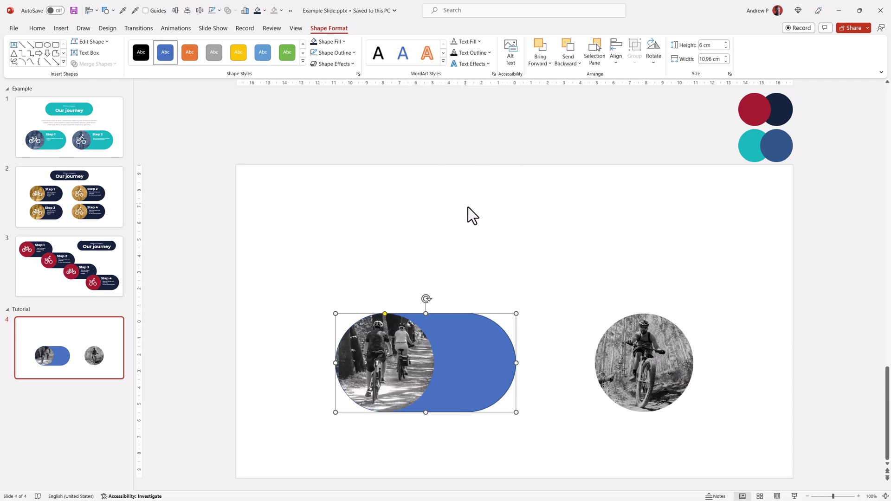
pyautogui.click(343, 42)
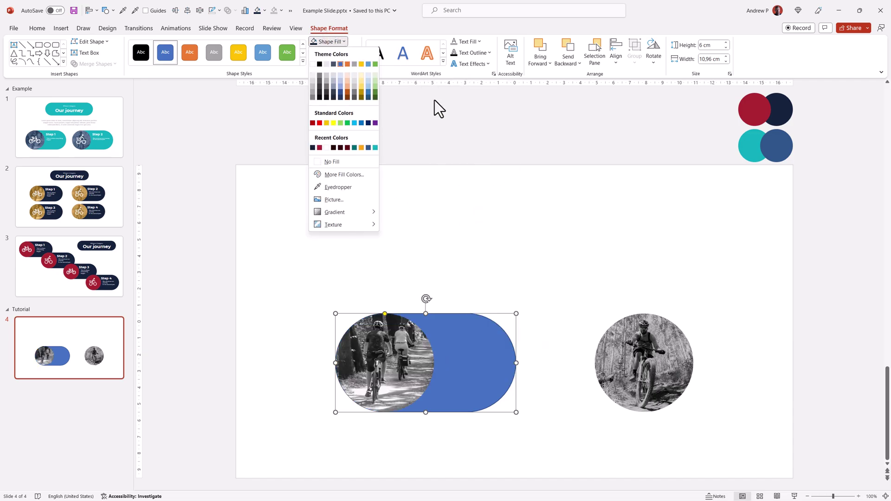
pyautogui.click(355, 188)
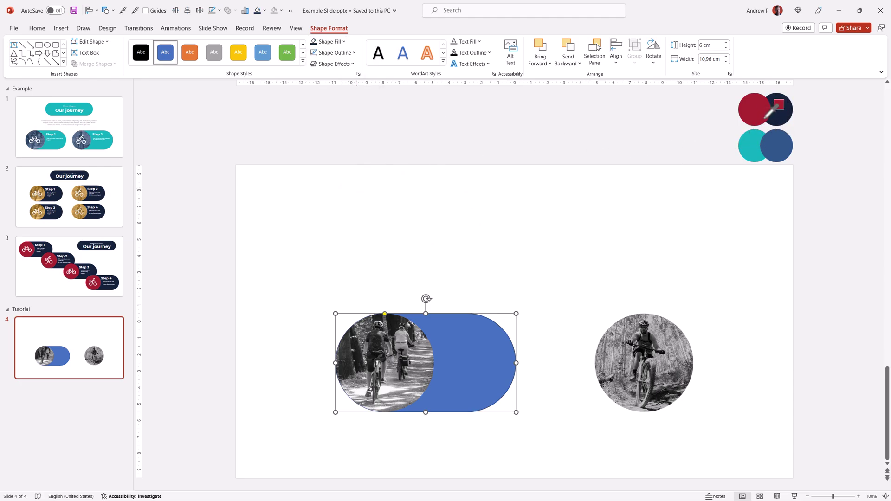
pyautogui.click(781, 107)
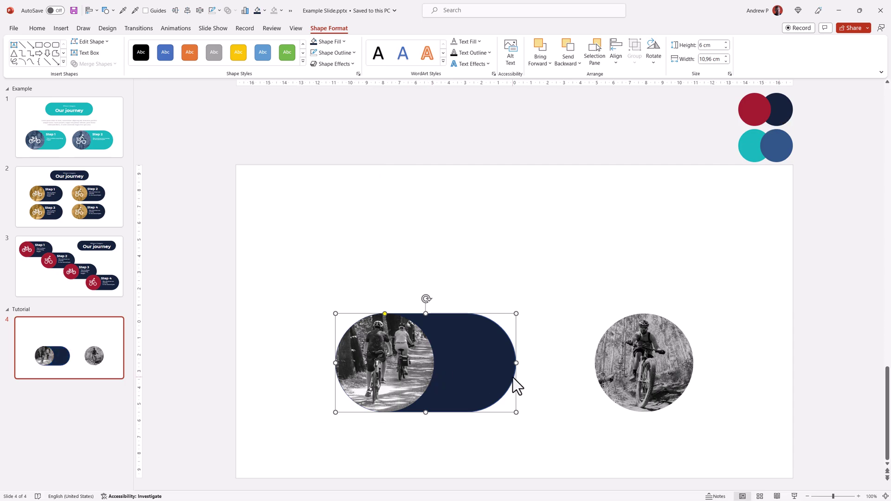
pyautogui.moveTo(515, 363); pyautogui.dragTo(572, 353)
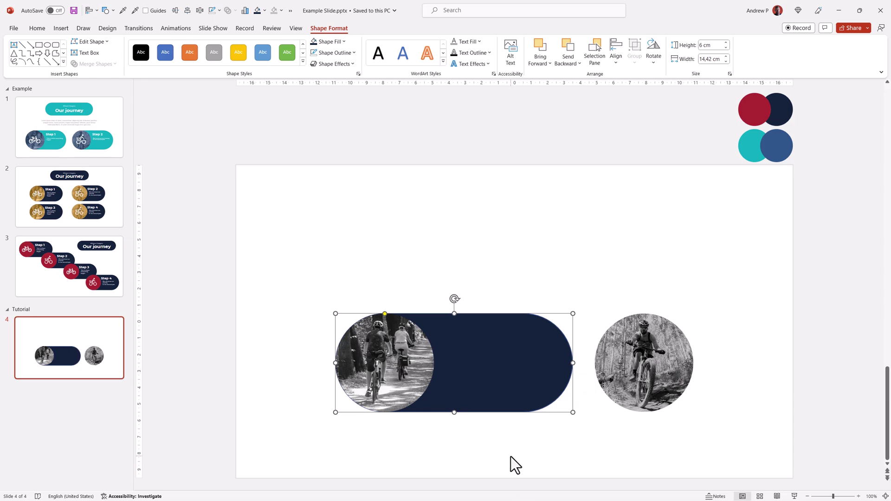
# - Duplicate the navy pill, remove its outline, and line it up beside the first
pyautogui.hotkey('ctrl', 'd')
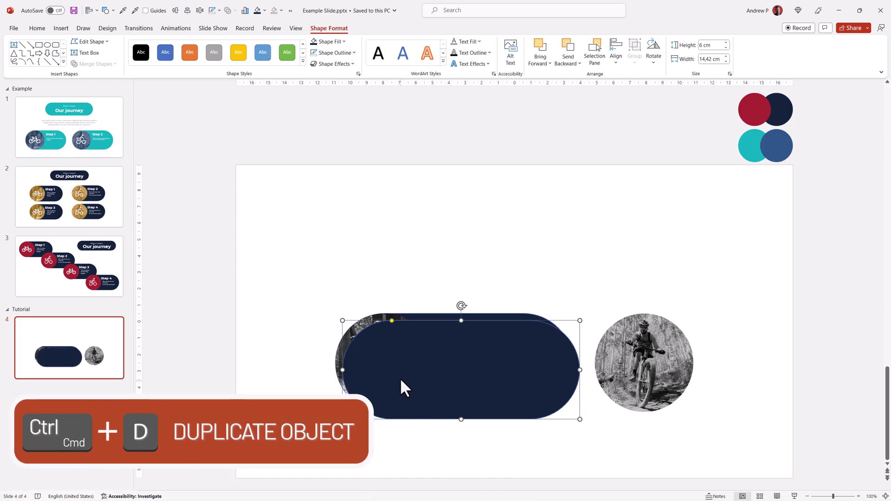
pyautogui.moveTo(409, 375); pyautogui.dragTo(489, 400)
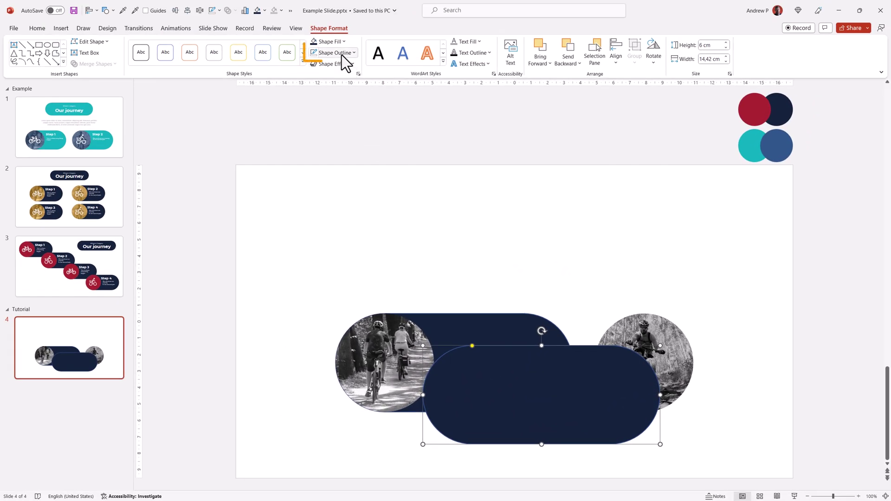
pyautogui.click(353, 52)
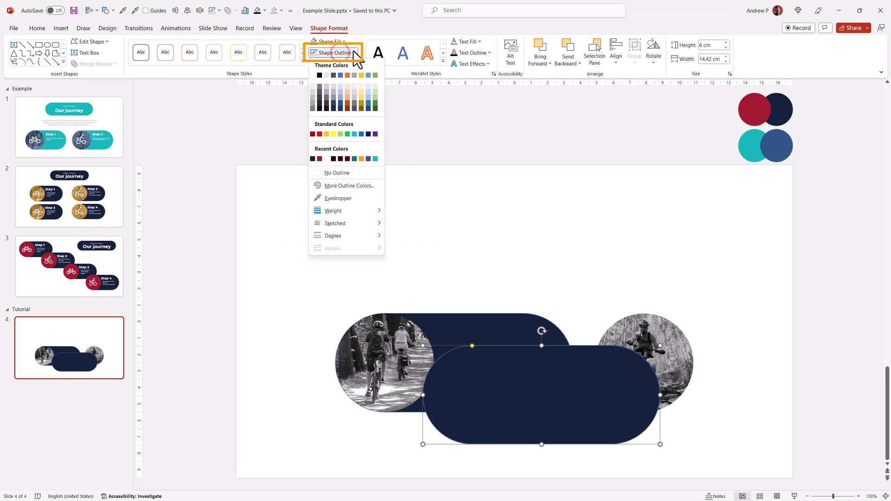
pyautogui.click(339, 173)
pyautogui.click(453, 321)
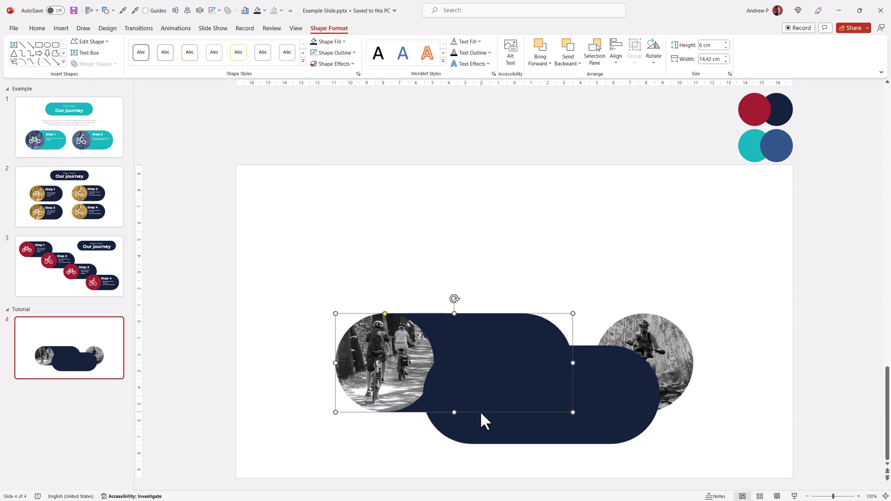
pyautogui.moveTo(483, 421); pyautogui.dragTo(649, 390)
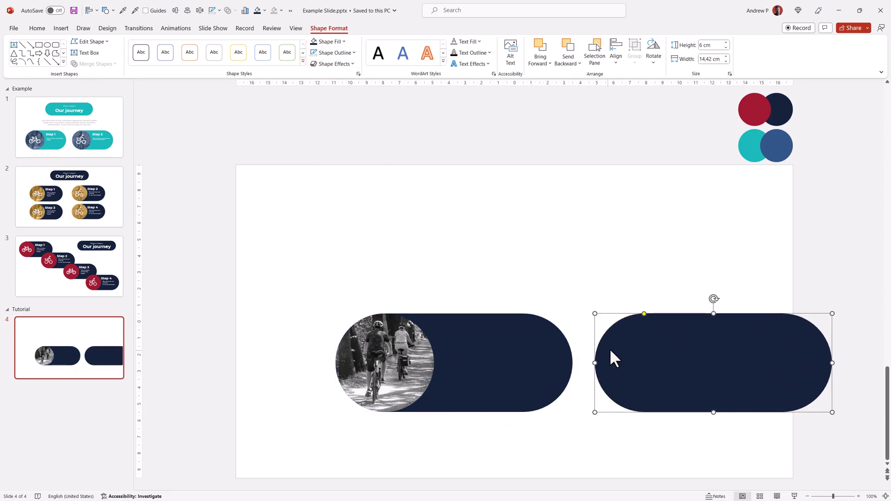
# - Send the second pill behind the rider photo, then move both pill groups left and down
pyautogui.rightClick(640, 348)
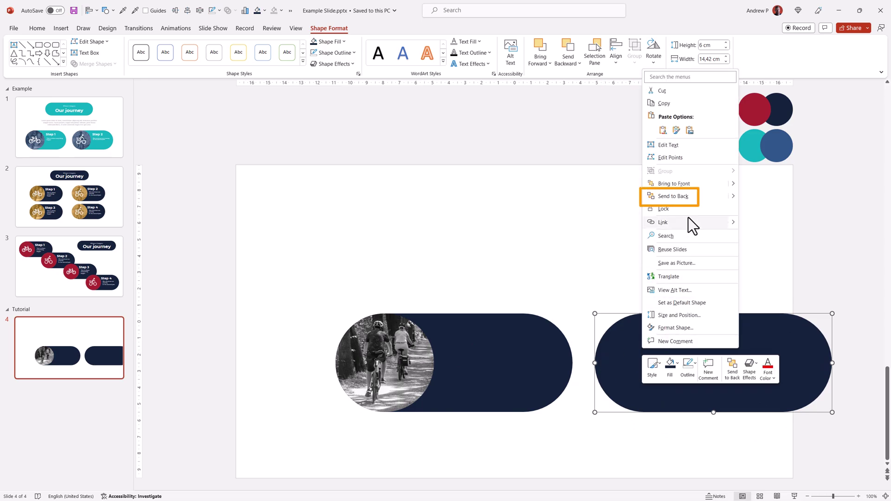
pyautogui.click(692, 198)
pyautogui.scroll(-2, 592, 383)
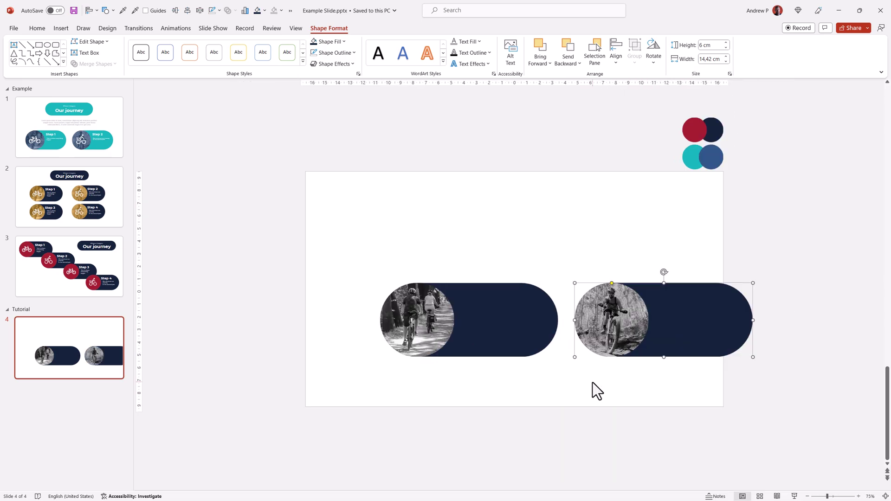
pyautogui.moveTo(300, 240); pyautogui.dragTo(731, 409)
pyautogui.moveTo(529, 342); pyautogui.dragTo(483, 368)
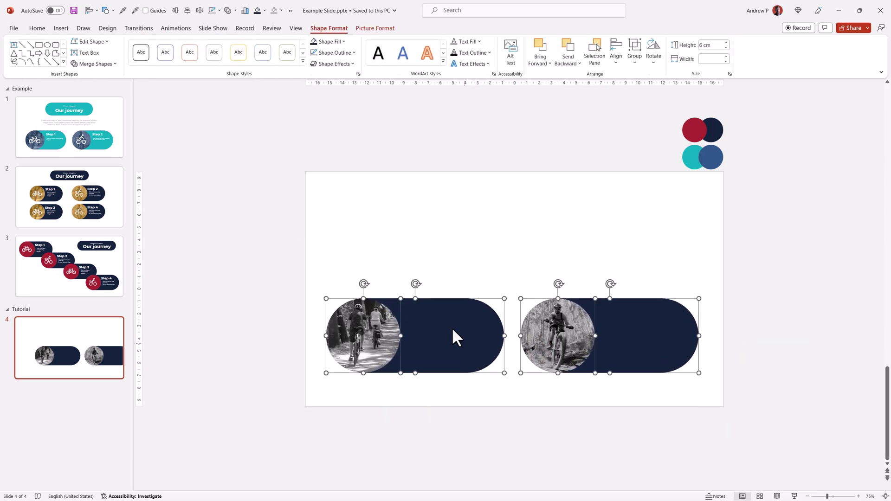
pyautogui.click(418, 268)
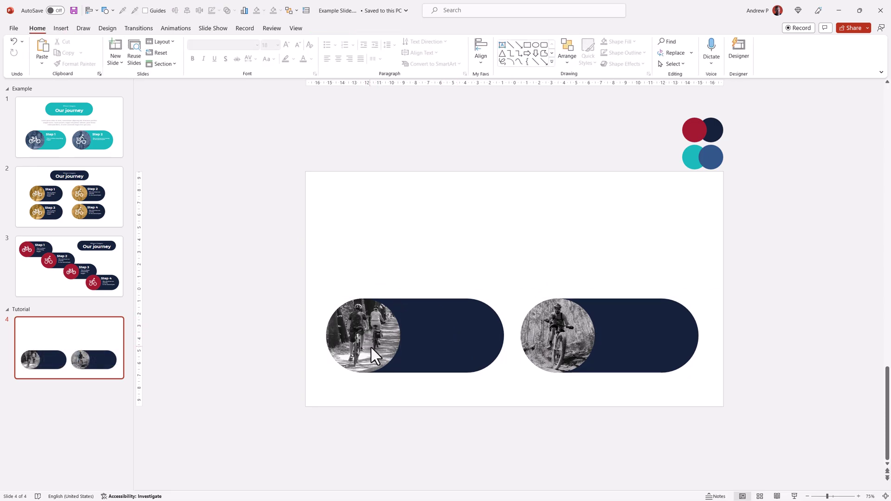
pyautogui.click(351, 335)
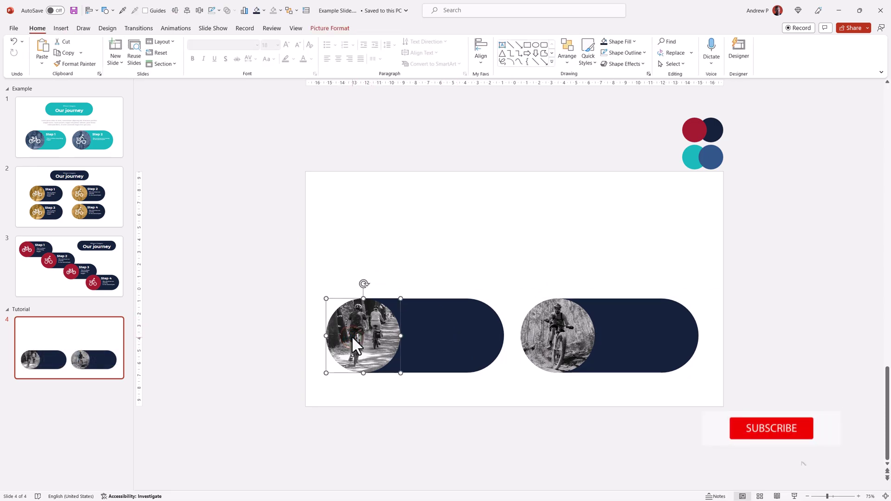
pyautogui.click(333, 30)
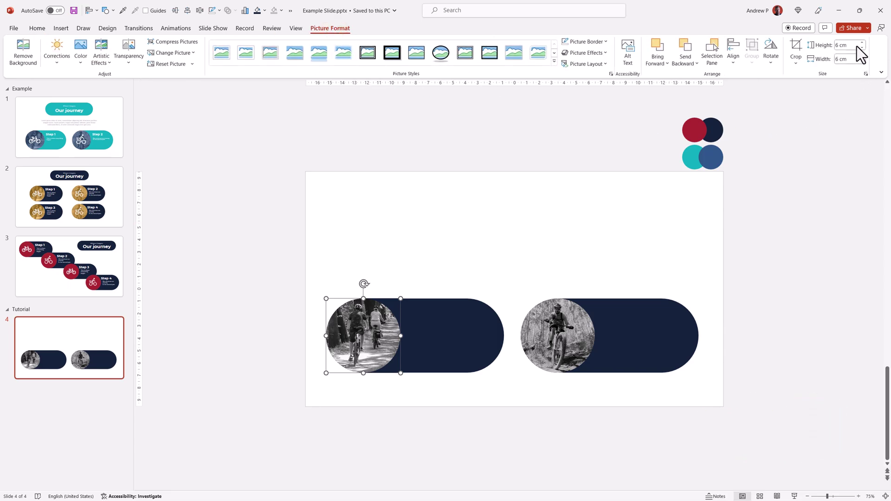
pyautogui.click(493, 235)
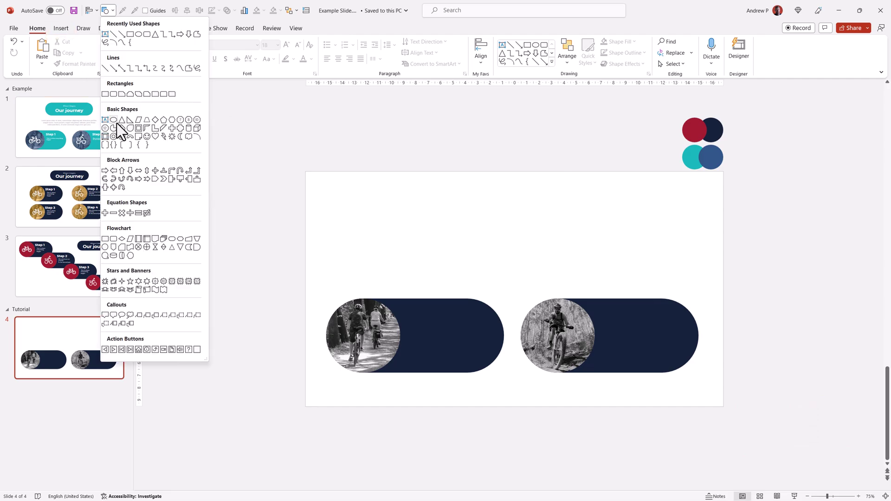
# - Insert an oval circle sized 6 cm by 6 cm
pyautogui.click(113, 122)
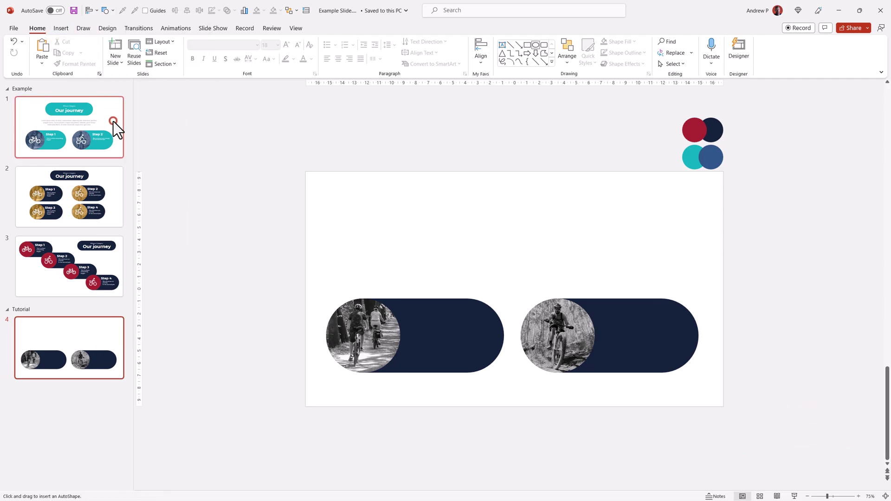
pyautogui.click(397, 225)
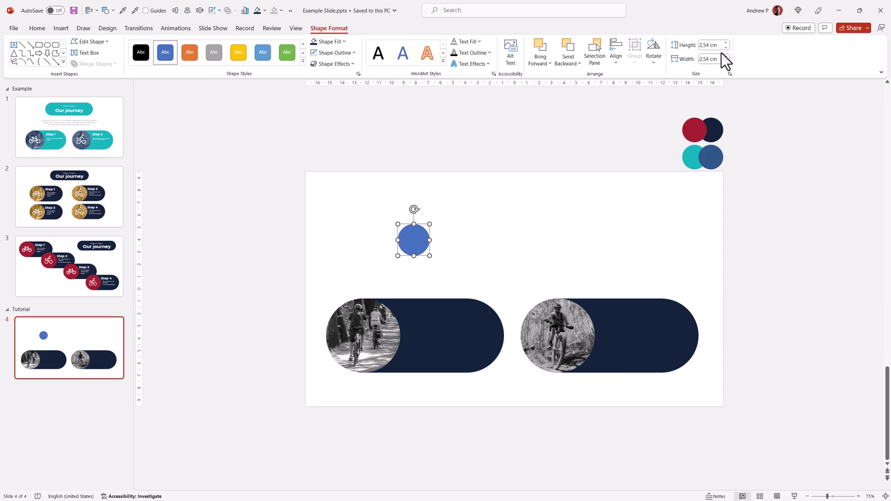
pyautogui.write('6')
pyautogui.press('Tab')
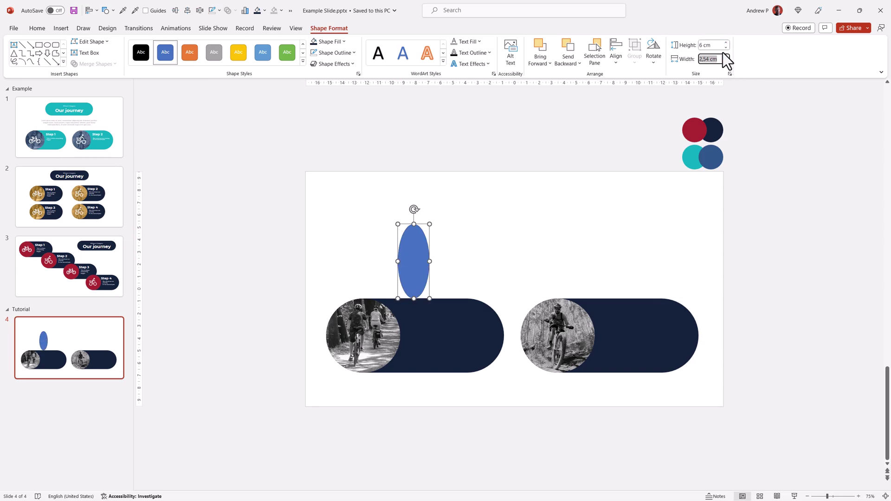
pyautogui.write('6')
pyautogui.press('Return')
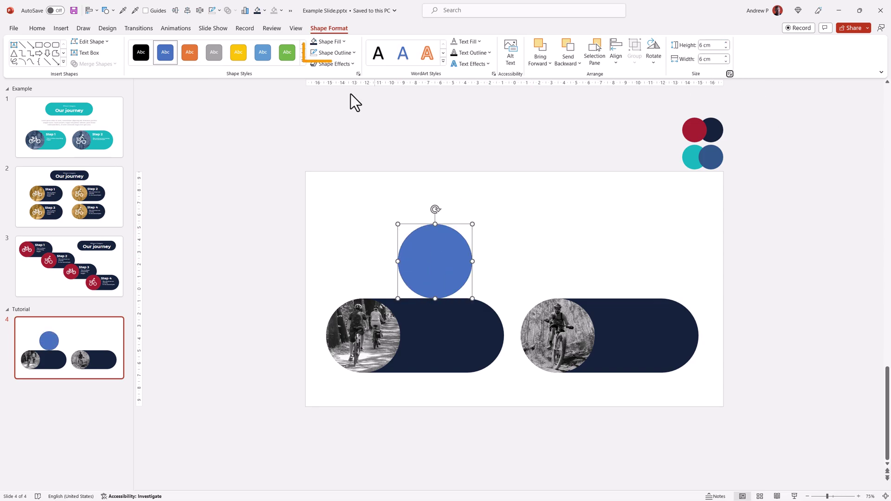
# - Remove the circle's outline, fill it with the palette red, and place it over the left photo
pyautogui.click(335, 53)
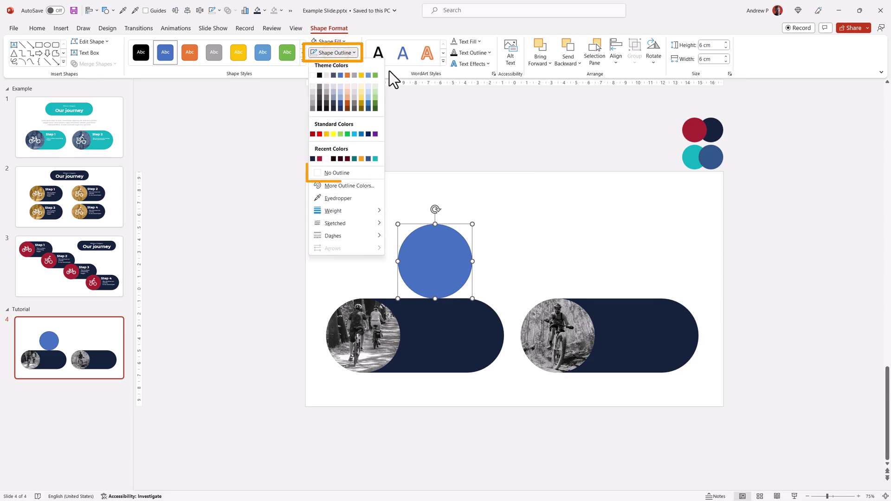
pyautogui.click(341, 174)
pyautogui.click(329, 41)
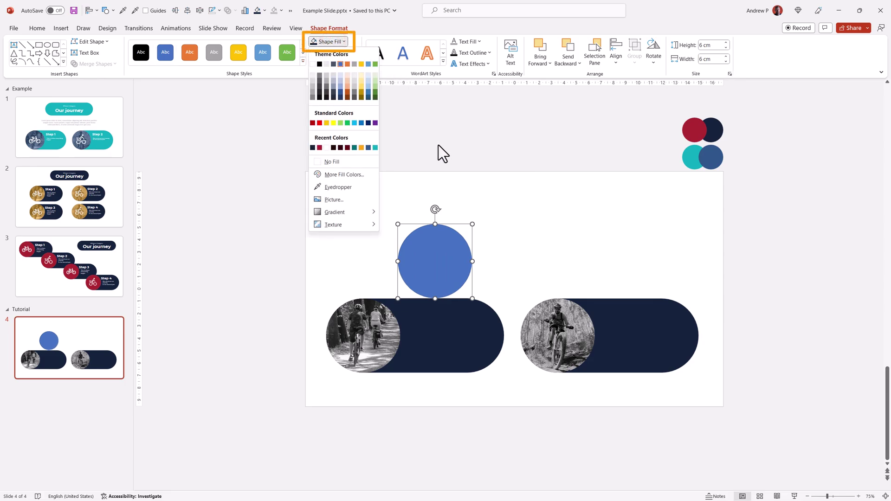
pyautogui.click(363, 187)
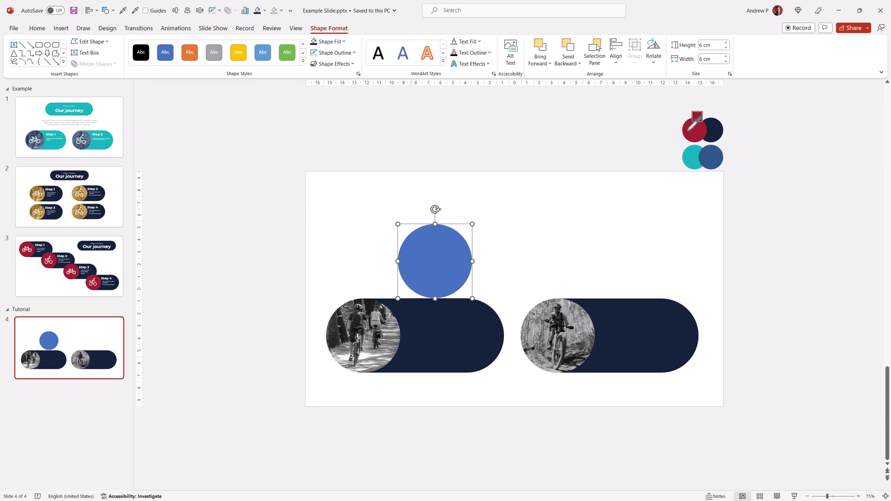
pyautogui.click(691, 129)
pyautogui.moveTo(421, 269); pyautogui.dragTo(350, 334)
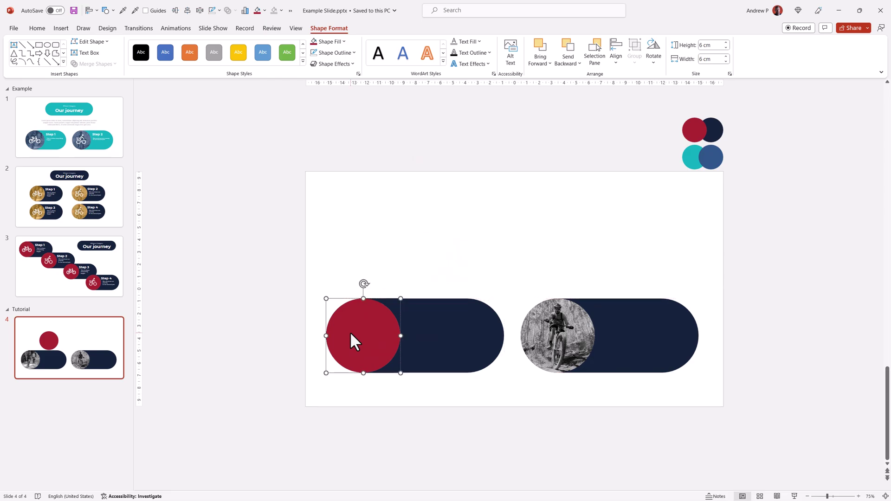
# - Set the red circle's fill transparency to 40% and put a copy over the mountain-biker photo
pyautogui.rightClick(374, 324)
pyautogui.click(427, 306)
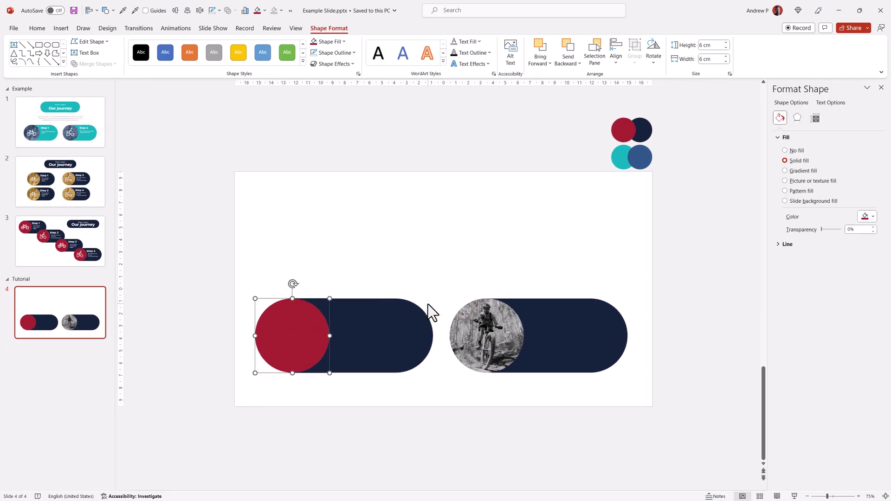
pyautogui.moveTo(820, 229); pyautogui.dragTo(829, 230)
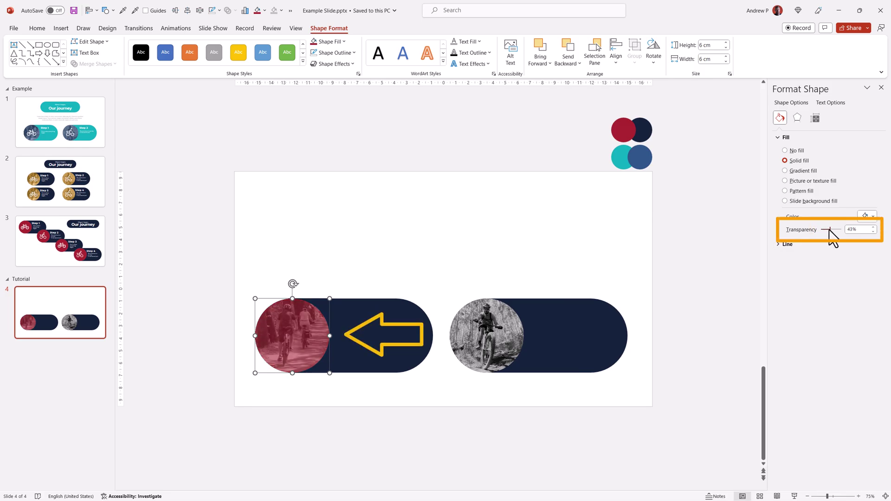
pyautogui.press('BackSpace')
pyautogui.write('0')
pyautogui.hotkey('ctrl', 'd')
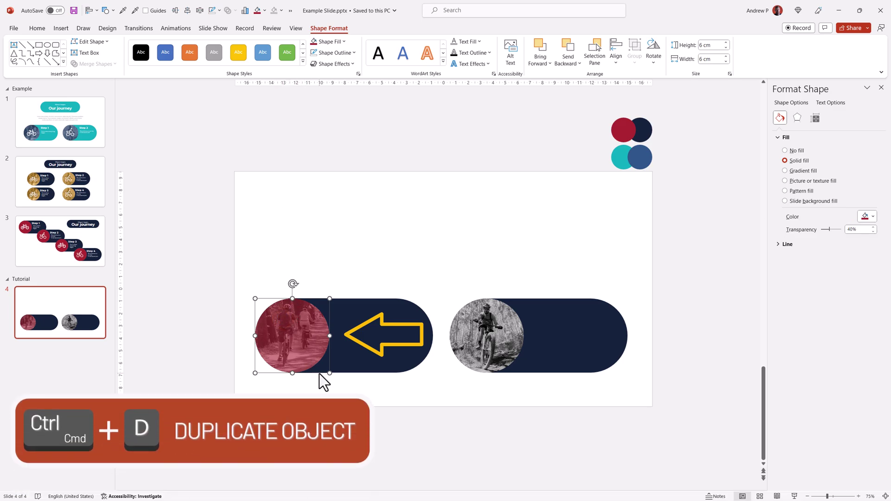
pyautogui.moveTo(322, 376); pyautogui.dragTo(488, 322)
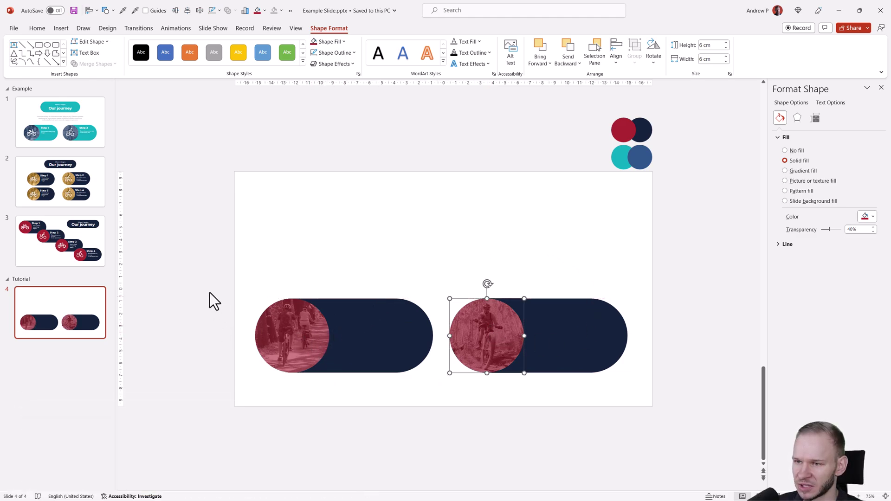
# - Copy the left navy pill to the top centre of the slide
pyautogui.click(364, 333)
pyautogui.hotkey('ctrl', 'd')
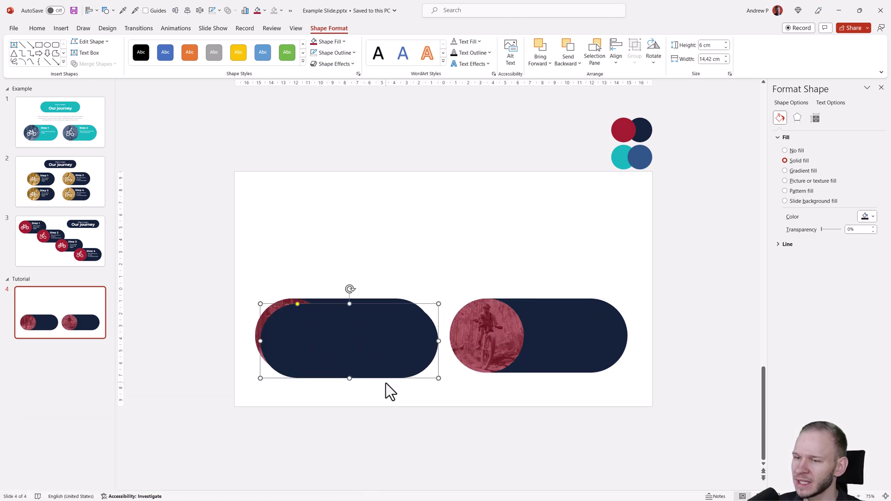
pyautogui.moveTo(359, 349); pyautogui.dragTo(450, 233)
pyautogui.click(62, 129)
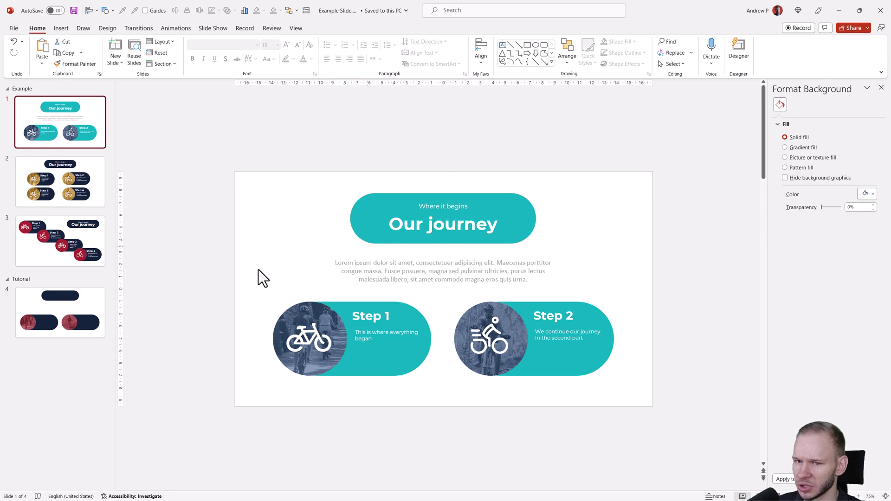
pyautogui.click(68, 309)
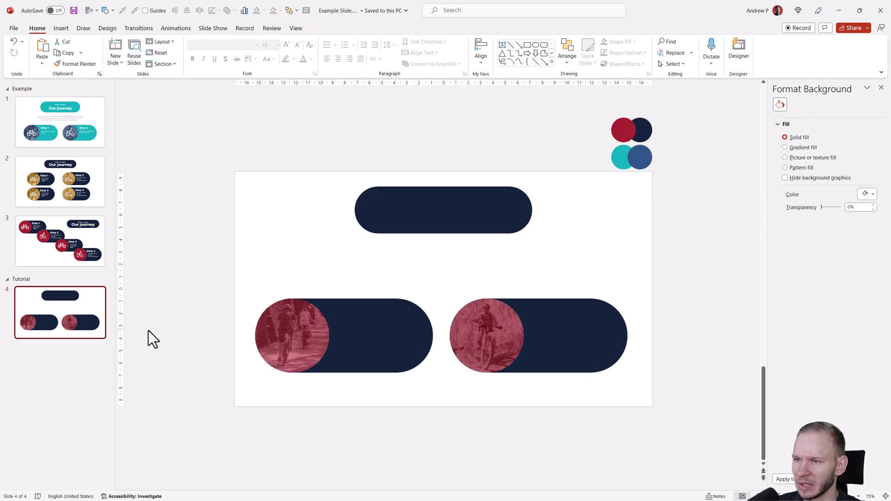
# - Group the left and right red circles with their pills, undoing an accidental move
pyautogui.click(433, 213)
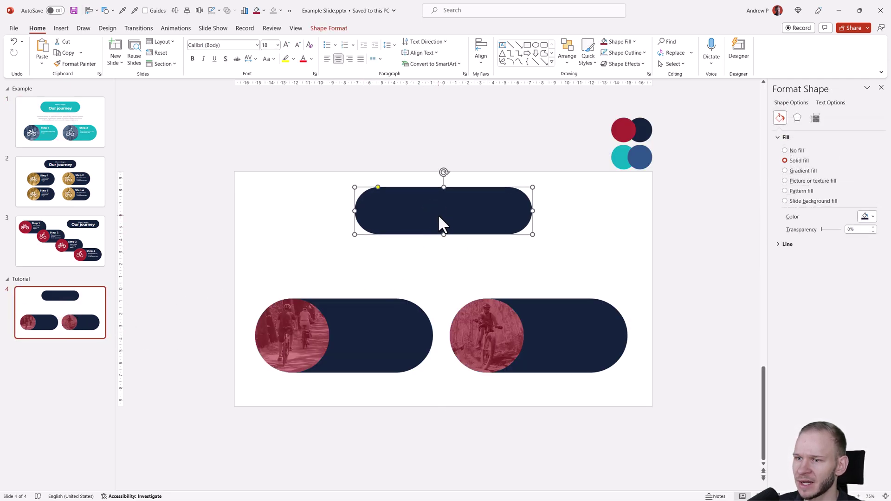
pyautogui.moveTo(221, 291); pyautogui.dragTo(447, 394)
pyautogui.hotkey('ctrl', 'g')
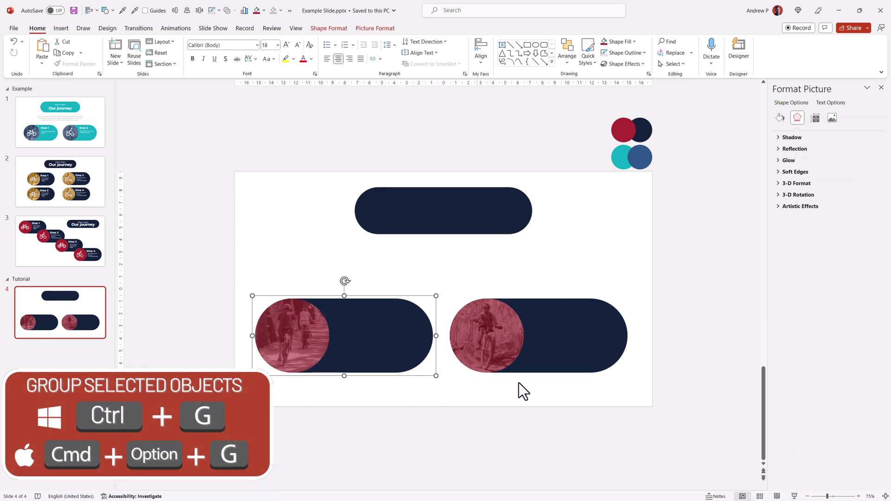
pyautogui.moveTo(673, 277); pyautogui.dragTo(443, 400)
pyautogui.hotkey('ctrl', 'g')
pyautogui.moveTo(542, 337); pyautogui.dragTo(618, 346)
pyautogui.hotkey('ctrl', 'z')
# - Insert a text box below the top navy pill reading 'Our journey'
pyautogui.click(617, 410)
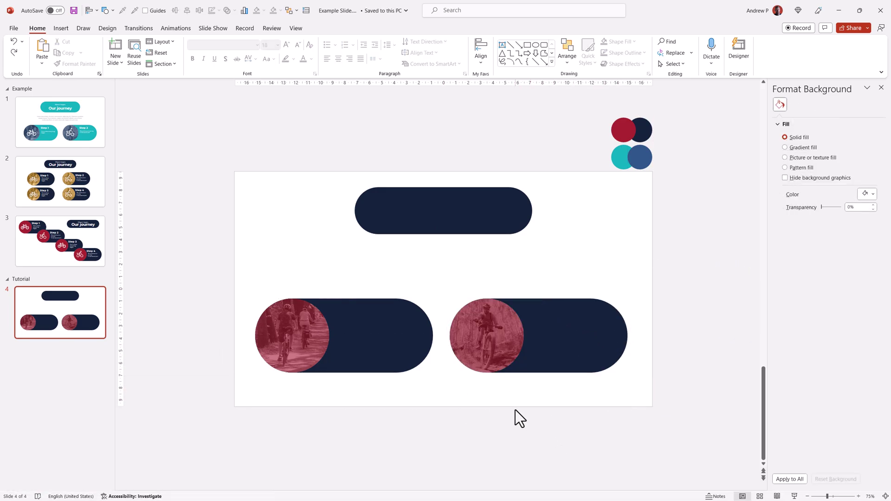
pyautogui.click(52, 125)
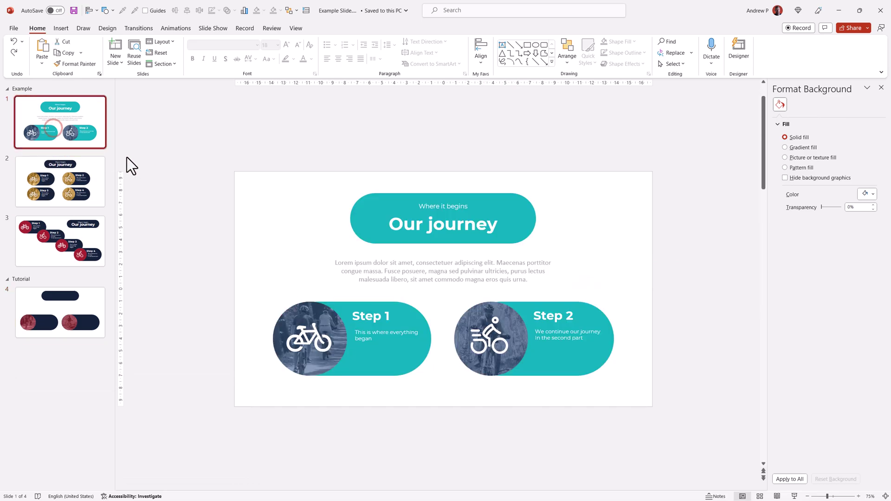
pyautogui.click(37, 318)
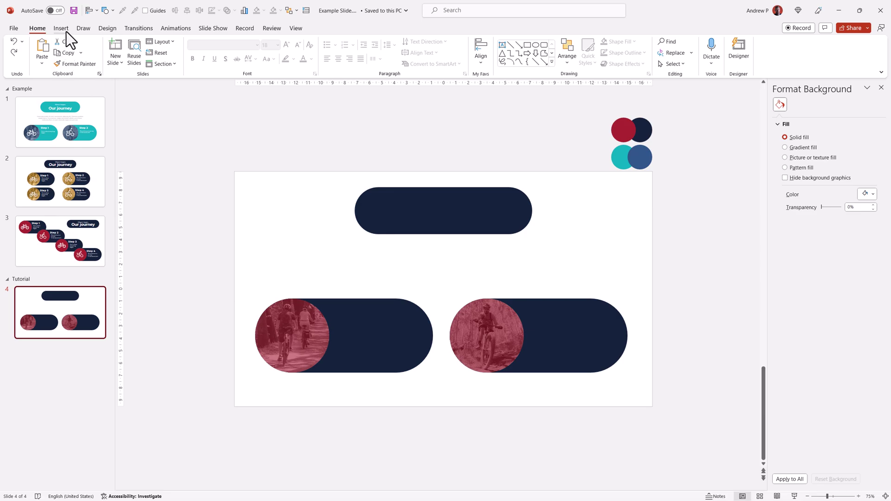
pyautogui.click(66, 32)
pyautogui.click(38, 30)
pyautogui.click(65, 30)
pyautogui.click(422, 52)
pyautogui.click(388, 259)
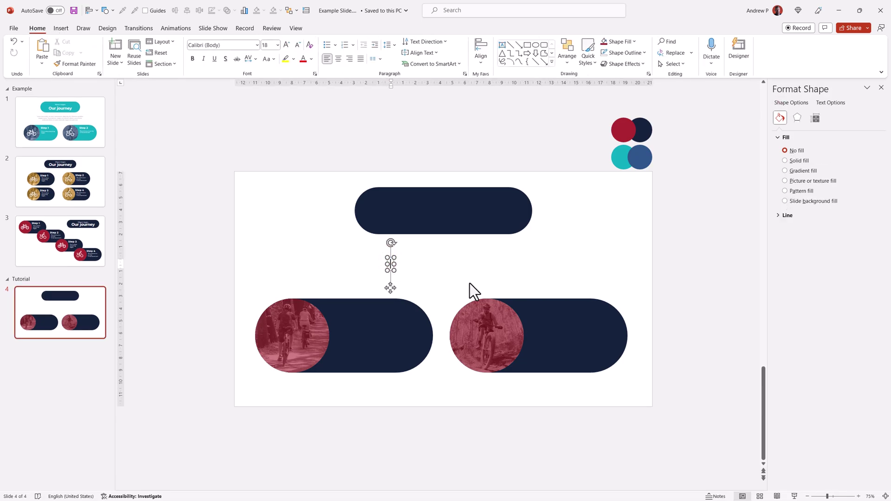
pyautogui.write('Our jour')
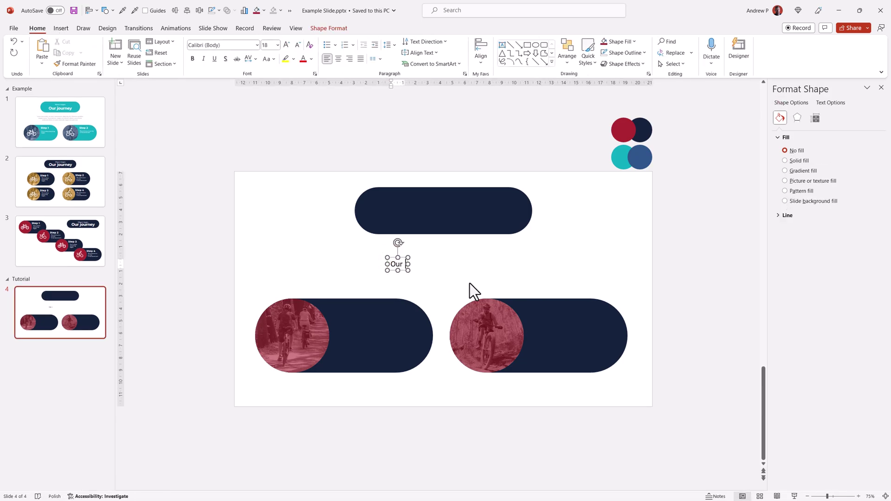
pyautogui.write('ne')
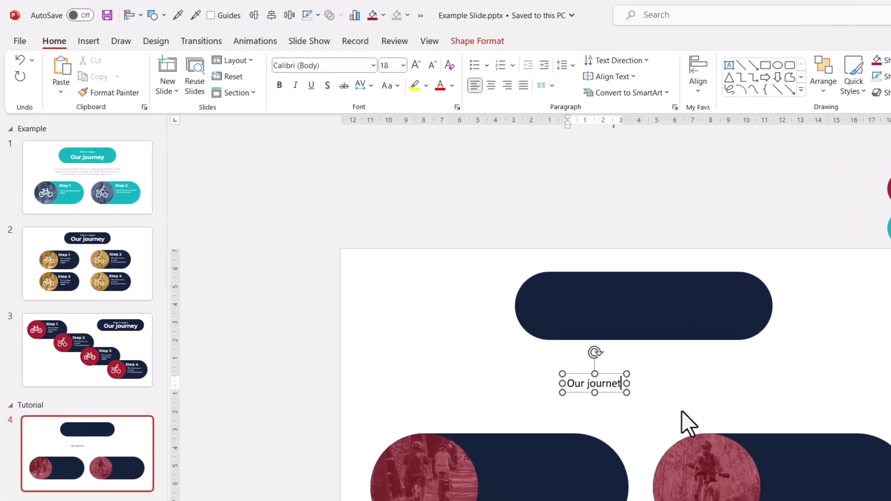
pyautogui.write('y')
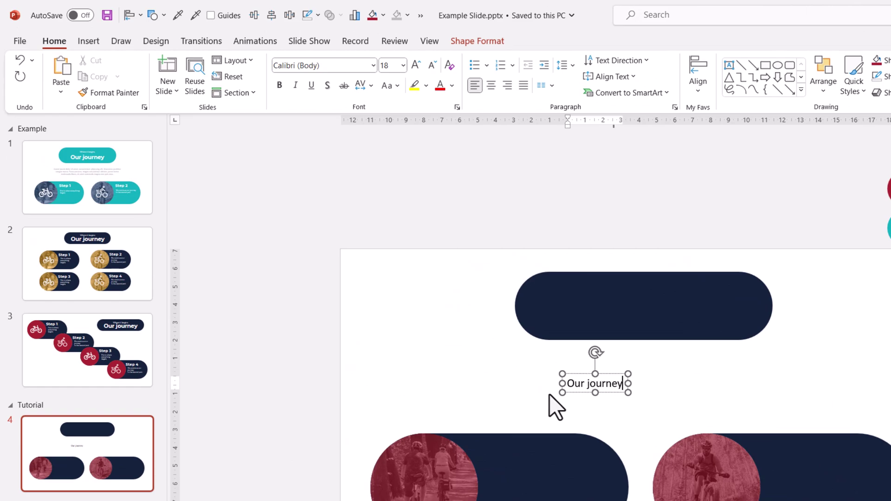
# - Format 'Our journey' as centred, 44 pt, bold Montserrat
pyautogui.click(605, 396)
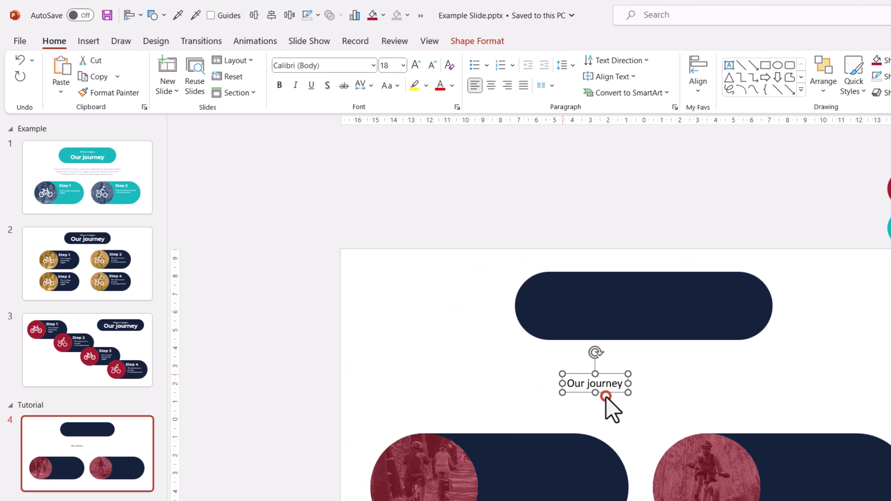
pyautogui.click(490, 85)
pyautogui.click(415, 65)
pyautogui.click(415, 65)
pyautogui.click(415, 65)
pyautogui.click(415, 65)
pyautogui.click(415, 65)
pyautogui.click(416, 65)
pyautogui.click(416, 65)
pyautogui.click(372, 65)
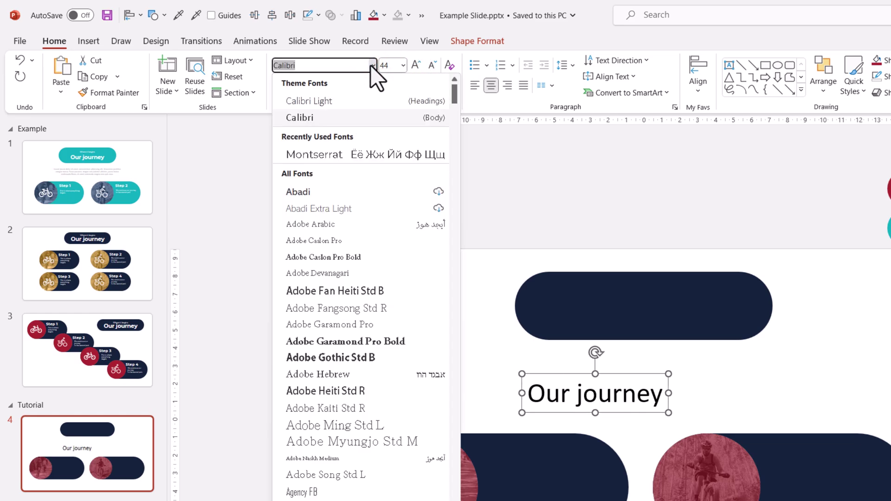
pyautogui.click(346, 157)
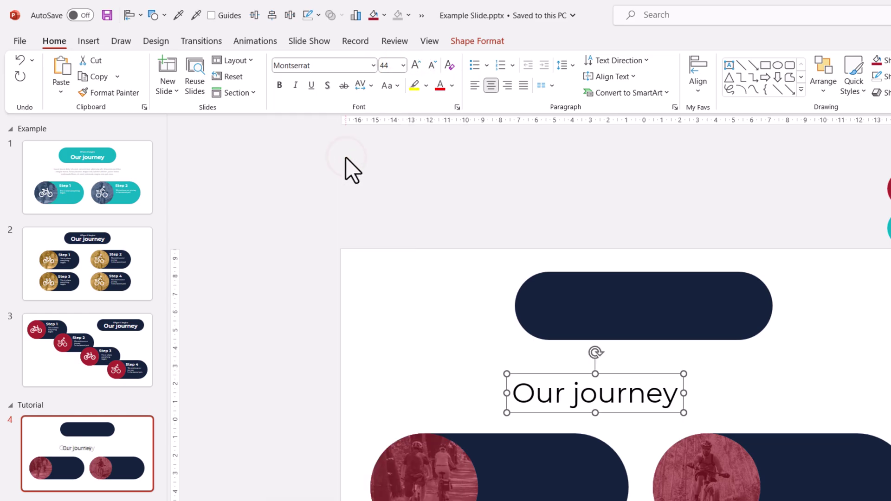
pyautogui.click(279, 84)
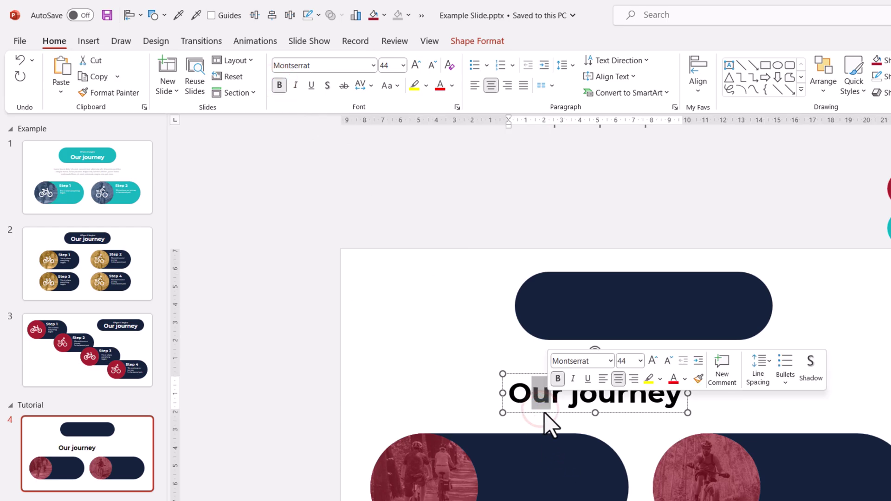
# - Move the title into the navy pill, colour it white and centre it
pyautogui.moveTo(544, 413); pyautogui.dragTo(594, 335)
pyautogui.click(452, 84)
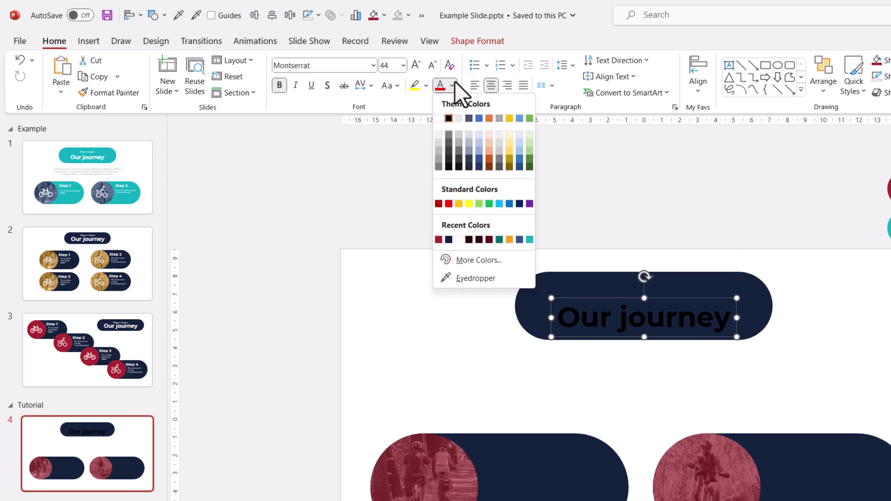
pyautogui.click(440, 117)
pyautogui.moveTo(656, 328); pyautogui.dragTo(659, 323)
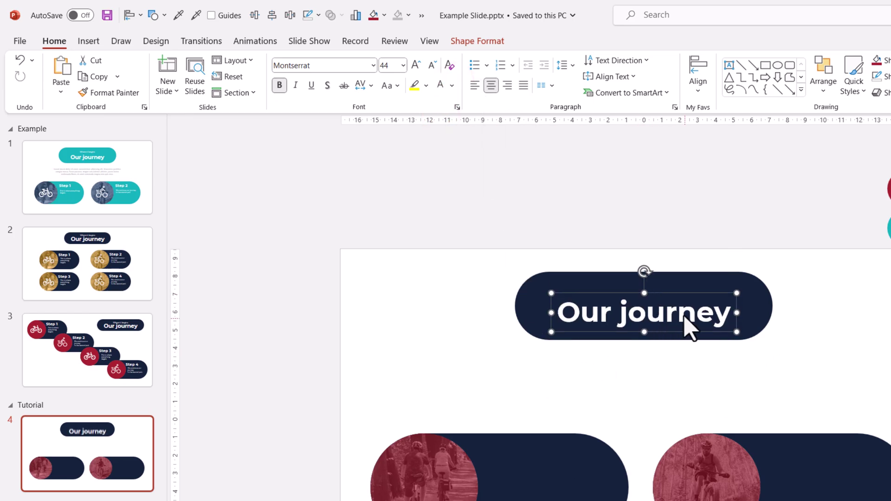
# - Duplicate the title above itself as a smaller, non-bold subtitle reading 'Here it goes!'
pyautogui.hotkey('ctrl', 'd')
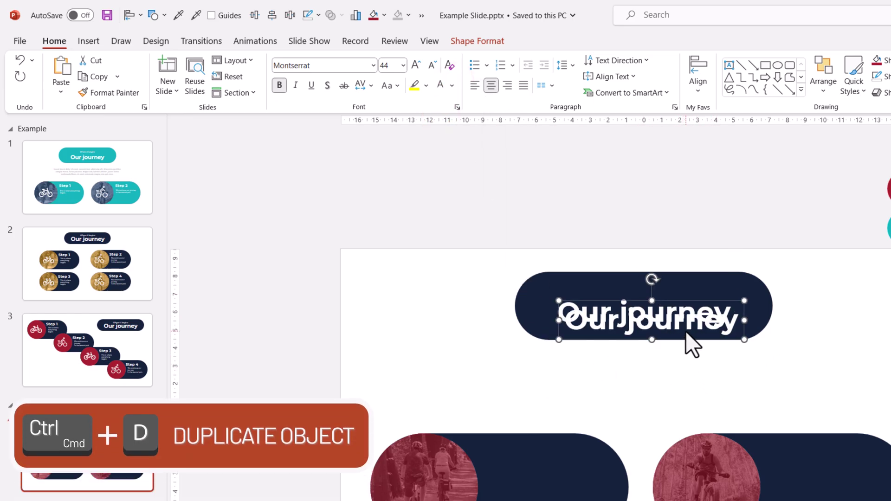
pyautogui.moveTo(685, 341); pyautogui.dragTo(680, 312)
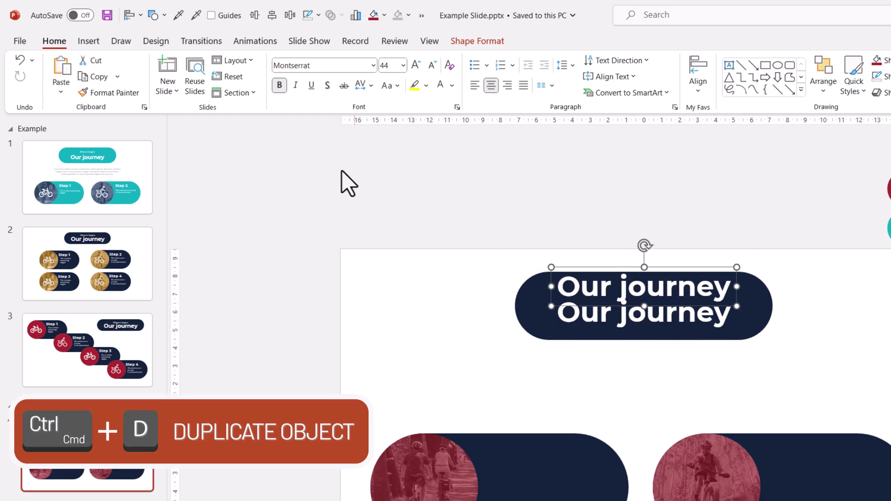
pyautogui.click(279, 86)
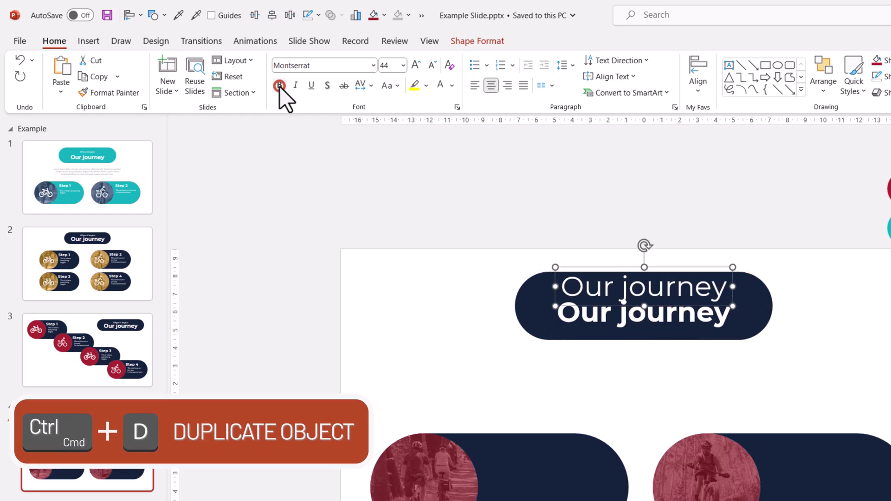
pyautogui.doubleClick(430, 66)
pyautogui.doubleClick(430, 65)
pyautogui.doubleClick(430, 66)
pyautogui.tripleClick(656, 300)
pyautogui.write('He')
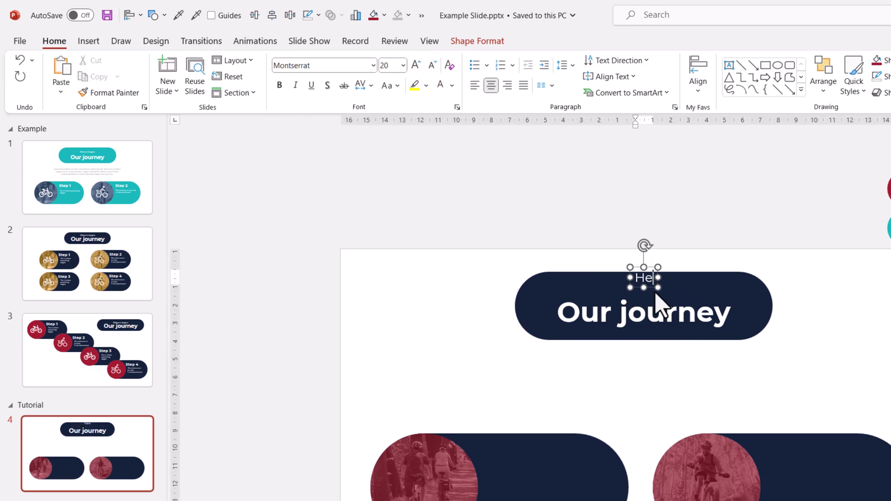
pyautogui.write('re it goes!')
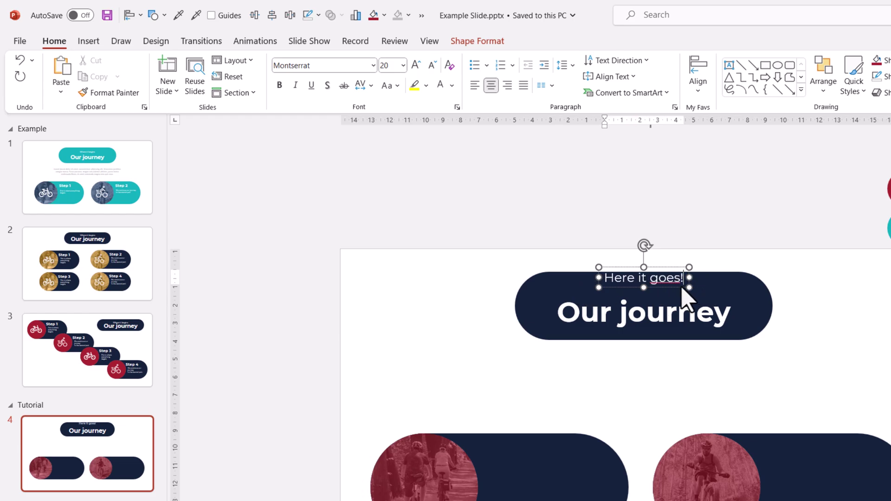
pyautogui.press('Escape')
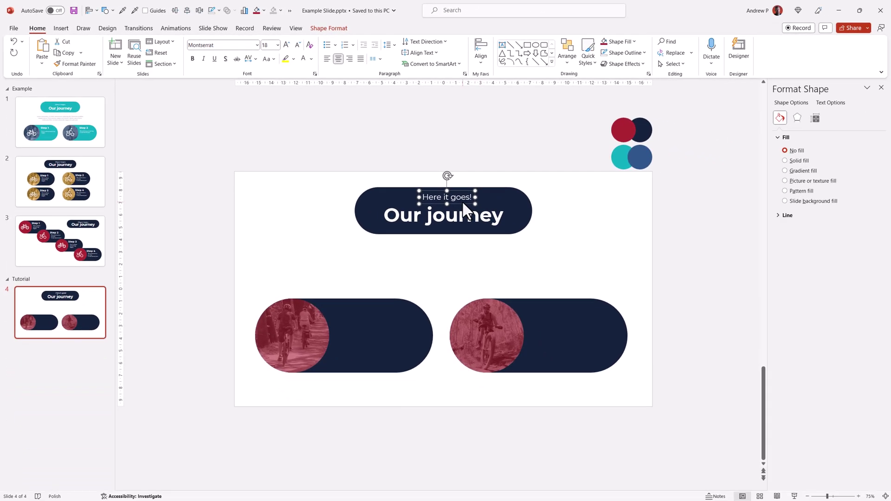
# - Group the top pill with 'Our journey' and 'Here it goes!' and centre it horizontally
pyautogui.moveTo(475, 206); pyautogui.dragTo(475, 207)
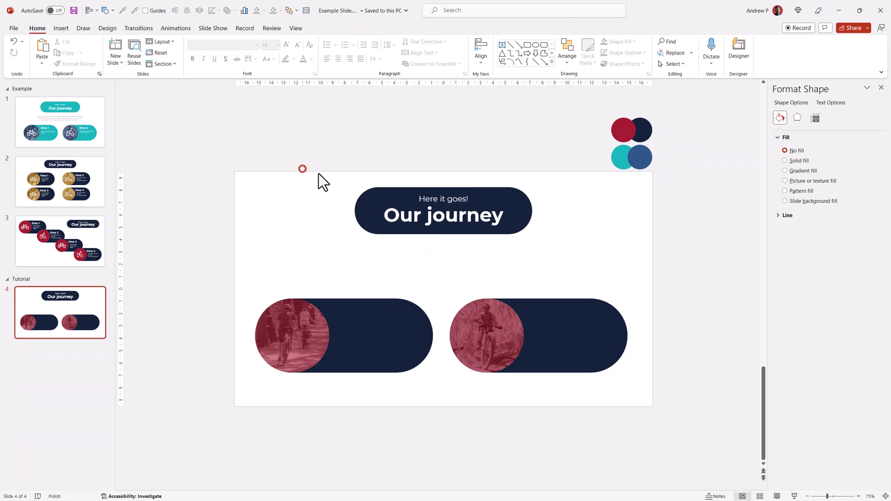
pyautogui.moveTo(302, 168); pyautogui.dragTo(568, 255)
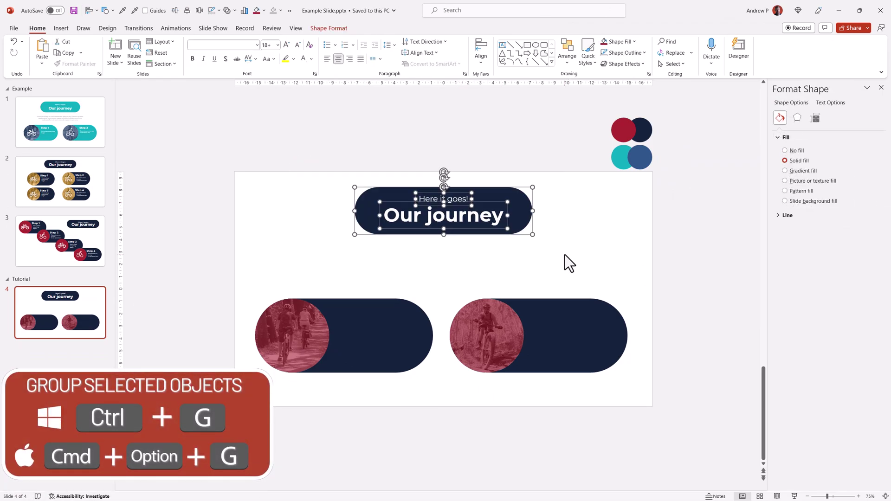
pyautogui.hotkey('ctrl', 'g')
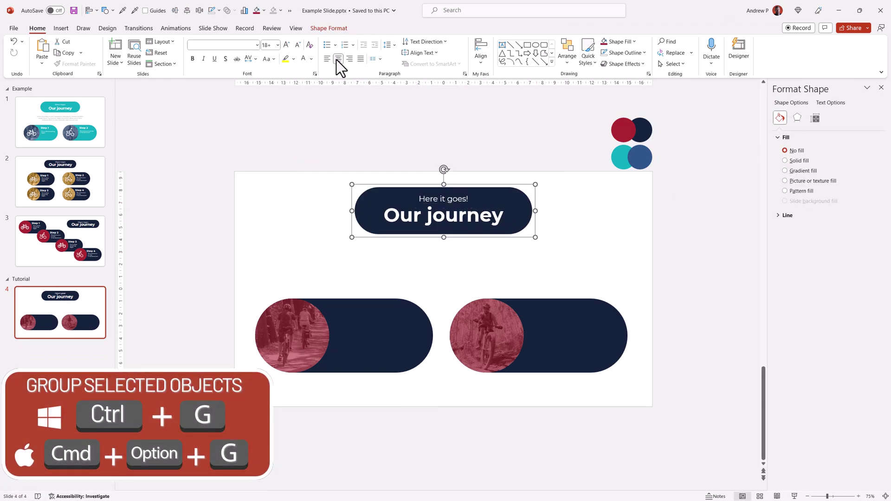
pyautogui.click(334, 30)
pyautogui.click(616, 53)
pyautogui.click(628, 94)
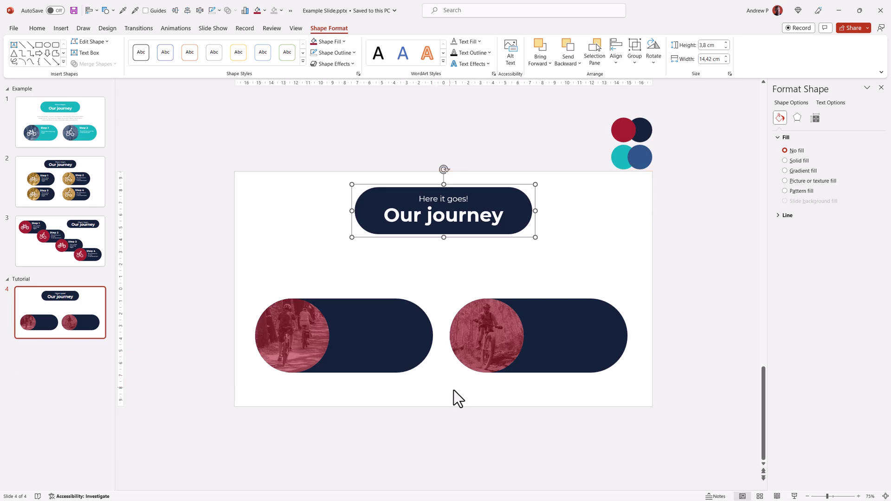
# - Add a 'Step 1' text box in 36 pt bold white Montserrat
pyautogui.click(279, 276)
pyautogui.click(106, 10)
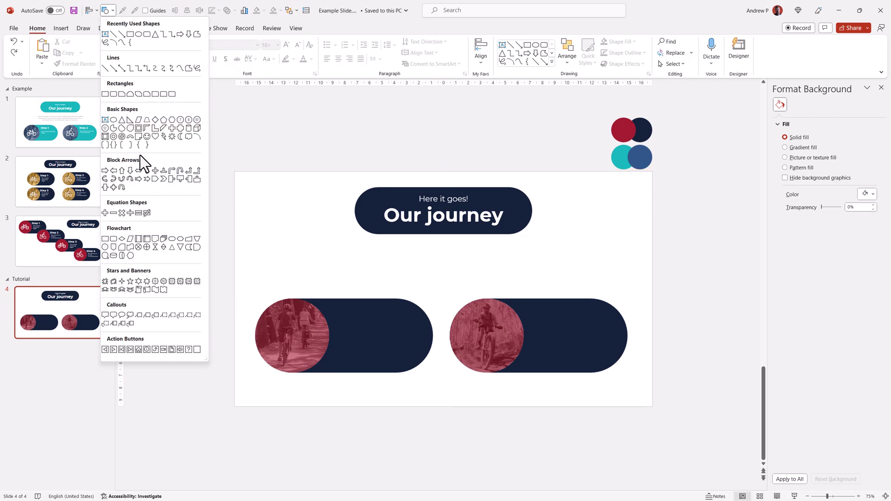
pyautogui.click(105, 121)
pyautogui.click(331, 284)
pyautogui.write('Step 1')
pyautogui.hotkey('ctrl', 'a')
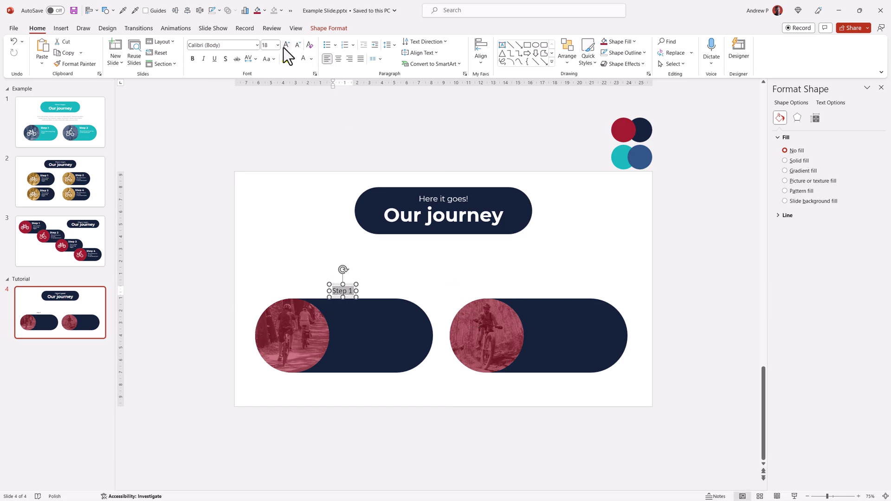
pyautogui.click(286, 45)
pyautogui.click(286, 45)
pyautogui.click(286, 45)
pyautogui.click(286, 45)
pyautogui.click(286, 45)
pyautogui.click(256, 45)
pyautogui.click(231, 107)
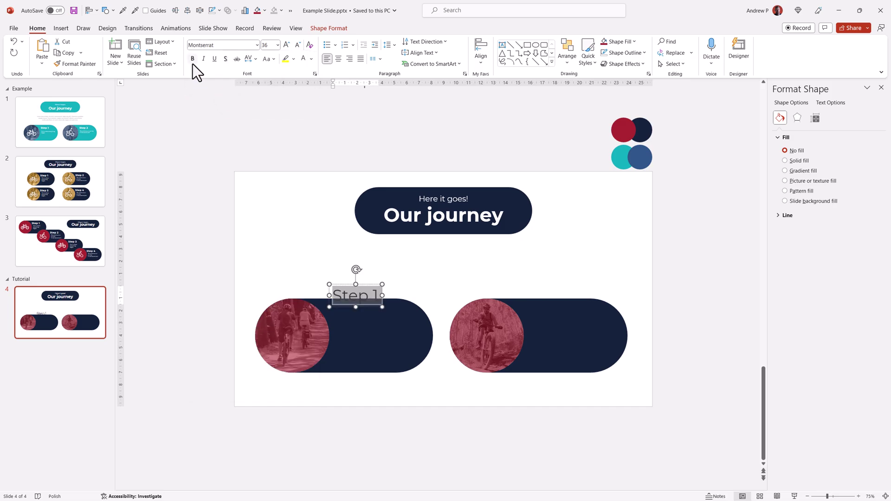
pyautogui.click(192, 60)
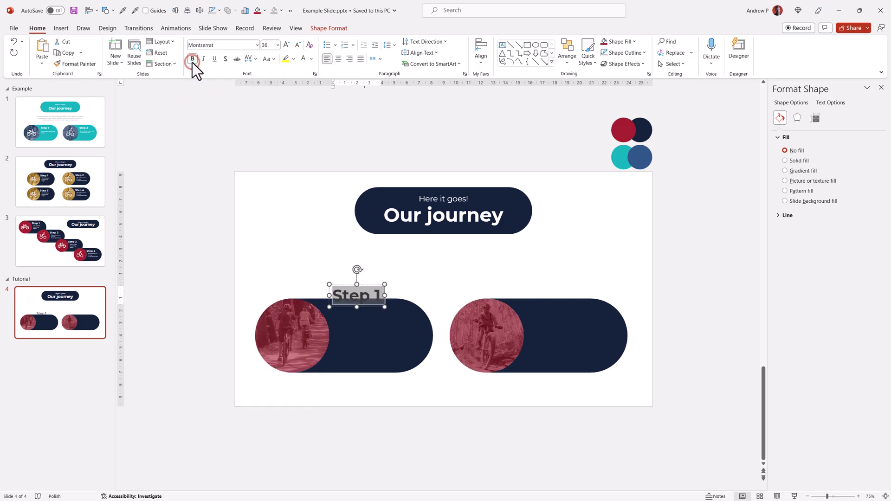
pyautogui.click(311, 58)
pyautogui.click(302, 83)
# - Place Step 1 on the first pill and duplicate it as 'Step 2' on the second
pyautogui.moveTo(364, 311); pyautogui.dragTo(571, 322)
pyautogui.hotkey('ctrl', 'd')
pyautogui.doubleClick(585, 319)
pyautogui.write('2')
pyautogui.click(675, 333)
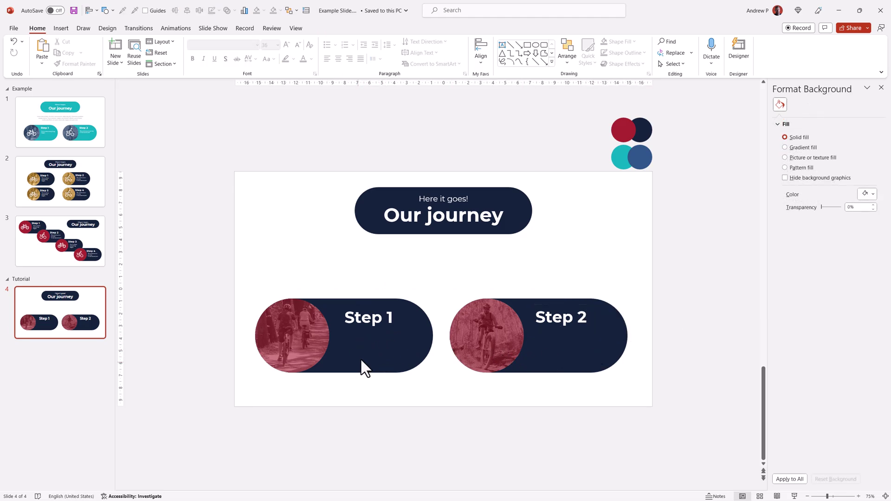
# - Add a 16 pt line 'Here could be some Text to use on the slide' below Step 1
pyautogui.click(364, 328)
pyautogui.hotkey('ctrl', 'd')
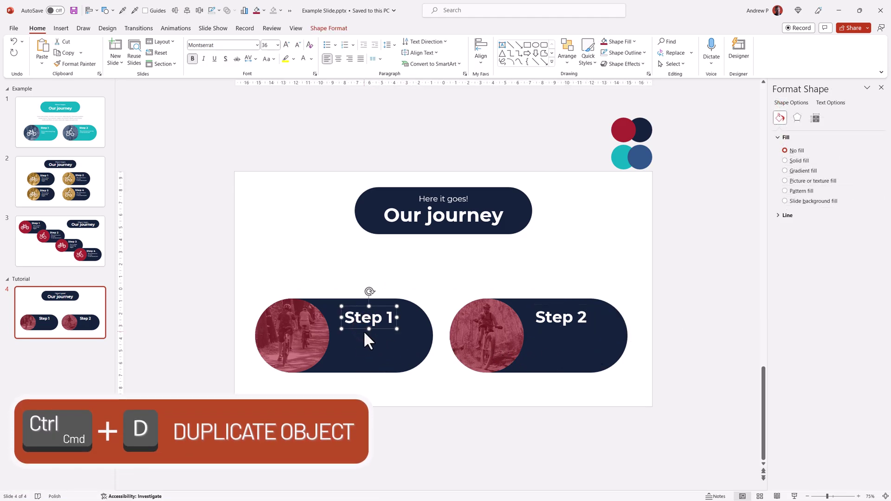
pyautogui.moveTo(365, 333); pyautogui.dragTo(359, 347)
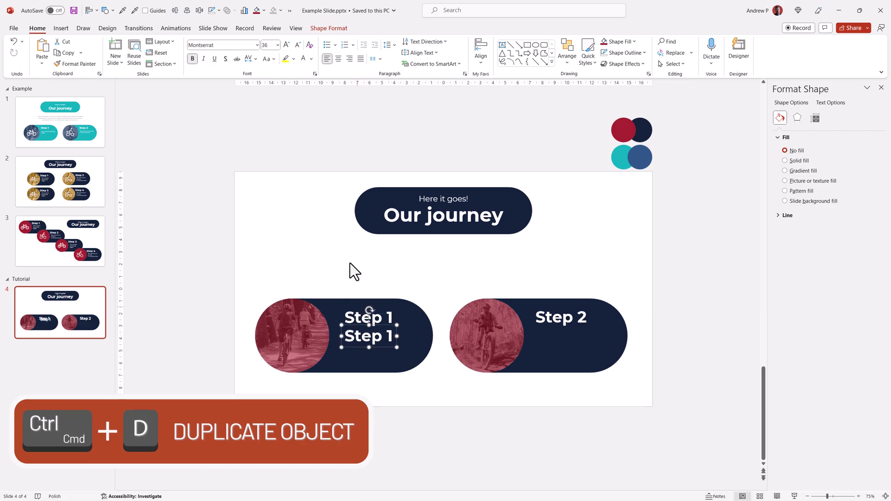
pyautogui.click(297, 44)
pyautogui.click(297, 45)
pyautogui.click(297, 45)
pyautogui.click(297, 45)
pyautogui.click(297, 44)
pyautogui.click(297, 44)
pyautogui.click(298, 44)
pyautogui.click(298, 45)
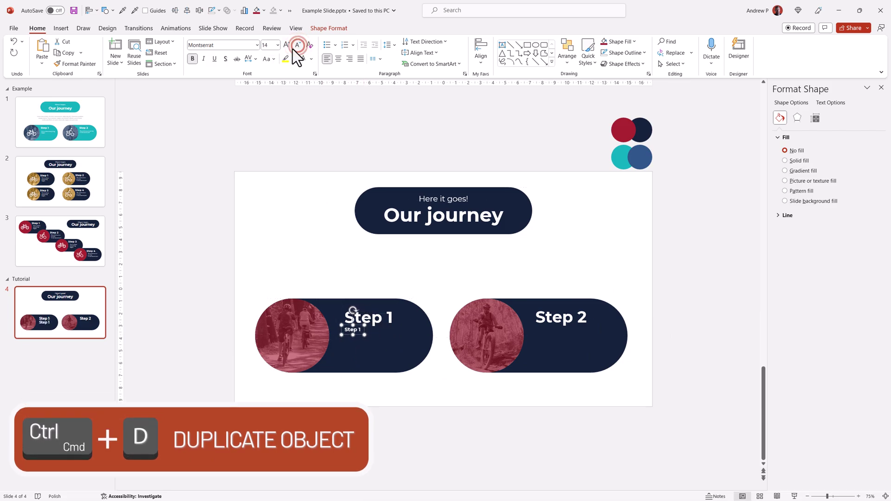
pyautogui.click(285, 44)
pyautogui.click(285, 43)
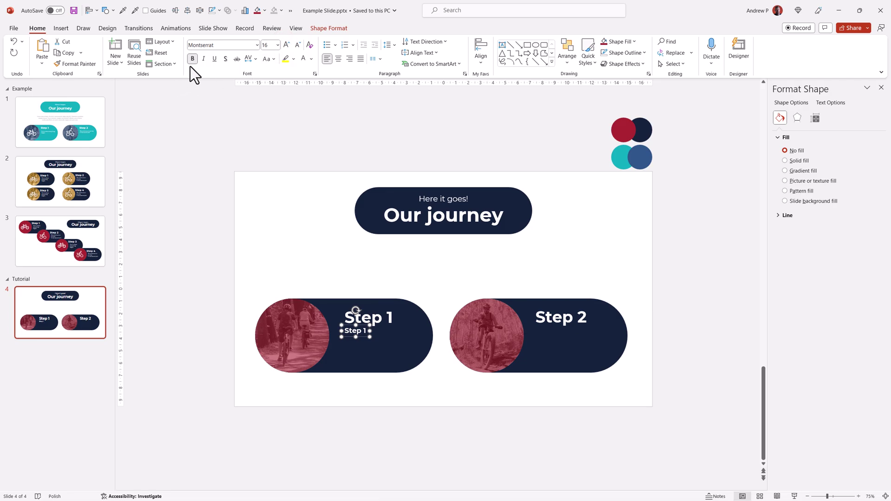
pyautogui.click(365, 333)
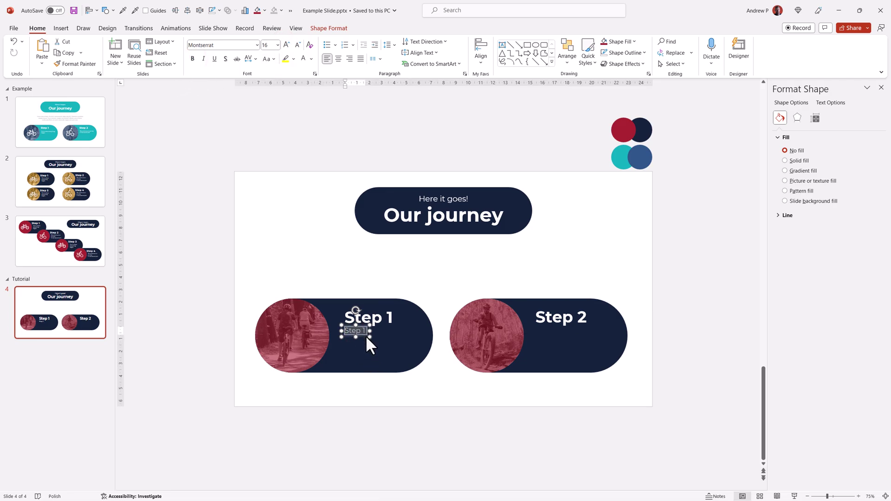
pyautogui.write('Here g')
pyautogui.write('ould be some te')
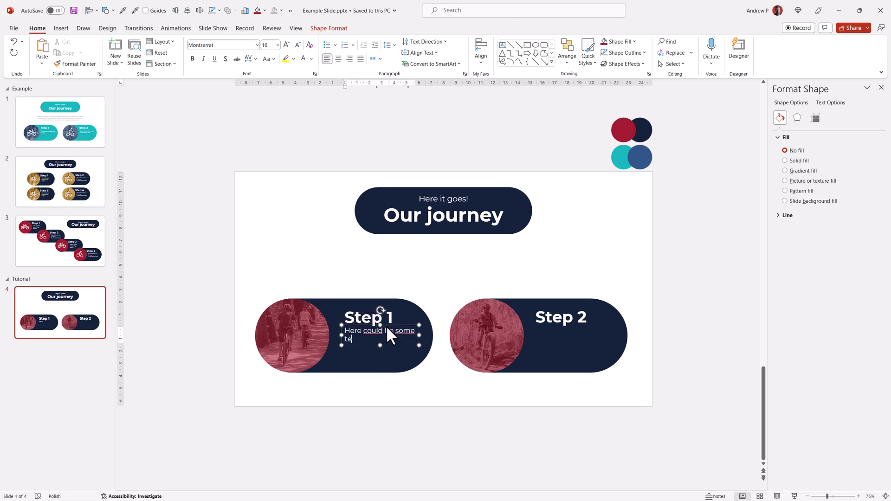
pyautogui.write('xt to use on the slide')
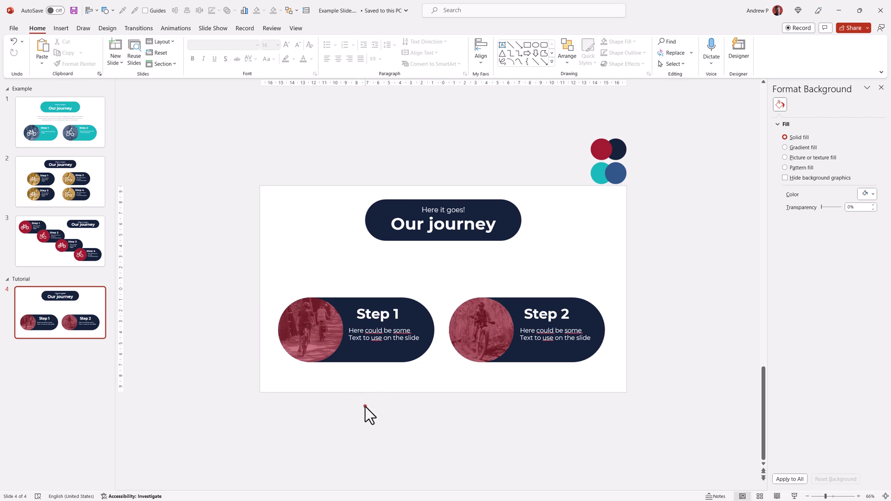
pyautogui.hotkey('alt', 'Tab')
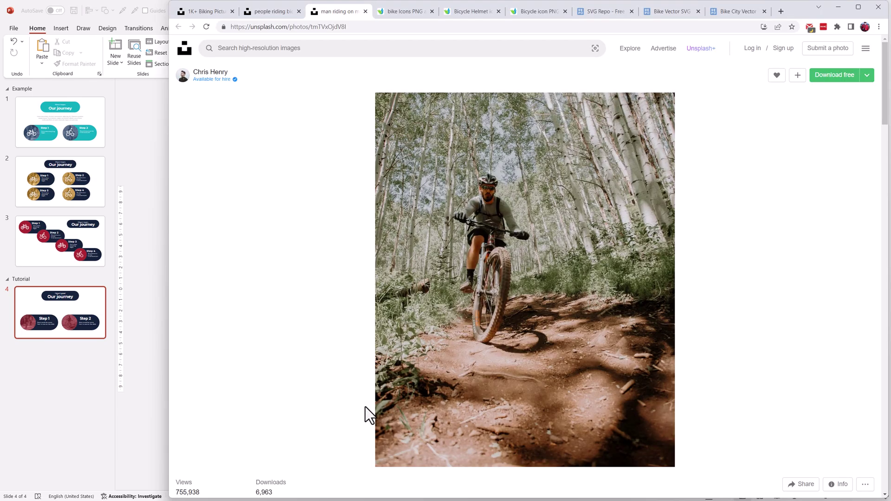
# - Browse the bike icon search results, briefly checking the SVG Repo homepage
pyautogui.click(397, 13)
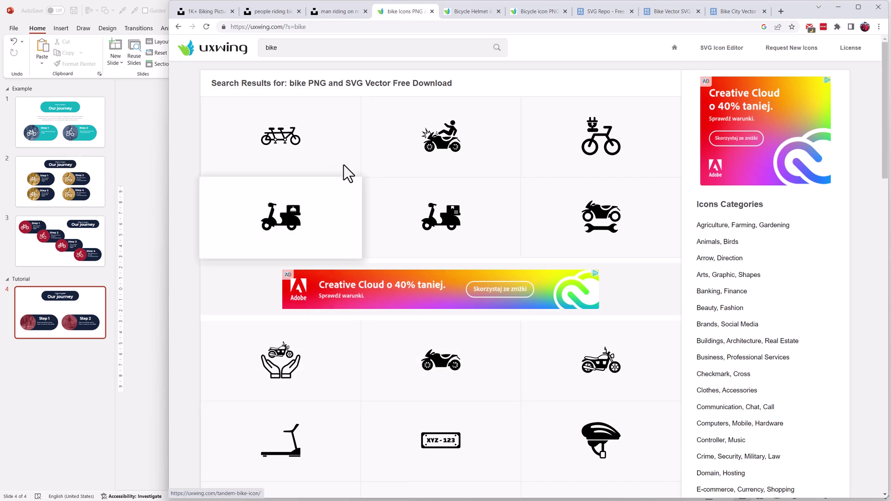
pyautogui.scroll(-4, 477, 190)
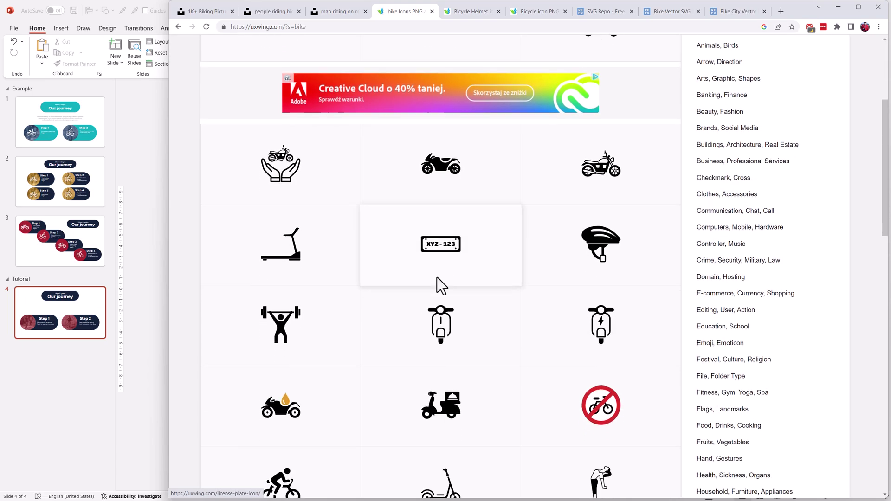
pyautogui.scroll(5, 509, 209)
pyautogui.scroll(-3, 621, 360)
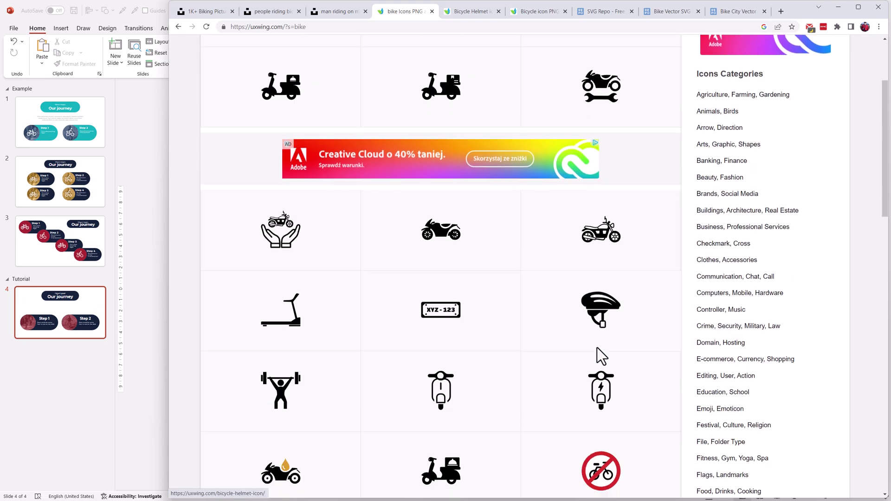
pyautogui.scroll(3, 252, 78)
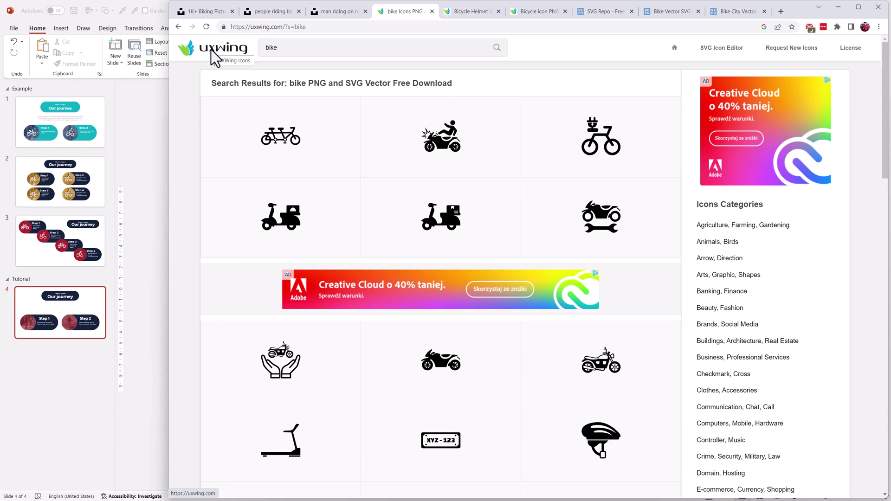
pyautogui.click(593, 12)
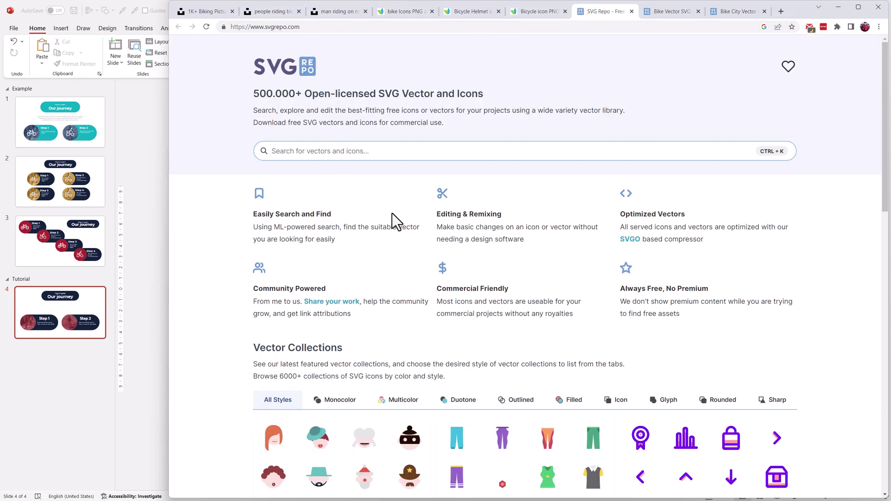
pyautogui.scroll(-3, 393, 214)
pyautogui.scroll(3, 394, 219)
pyautogui.click(404, 11)
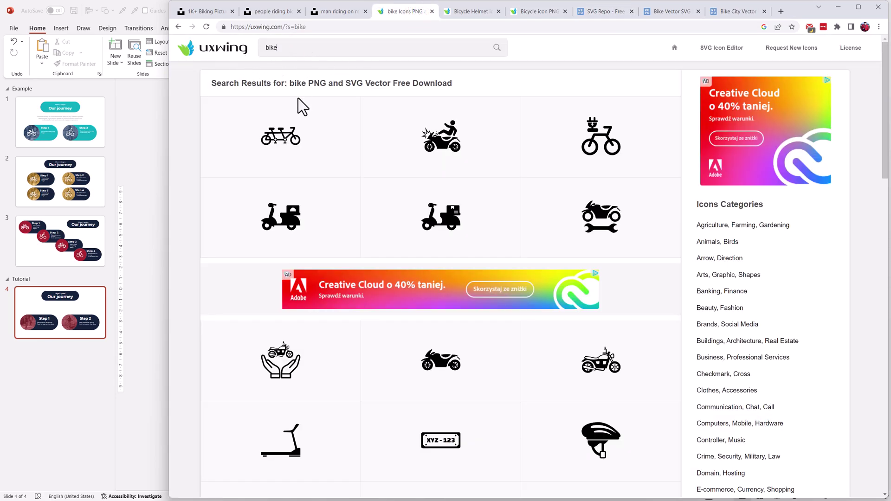
pyautogui.scroll(-1, 334, 209)
# - Open the Bicycle Helmet and Electric Bike icons in new tabs and view the Electric Bike page
pyautogui.middleClick(590, 397)
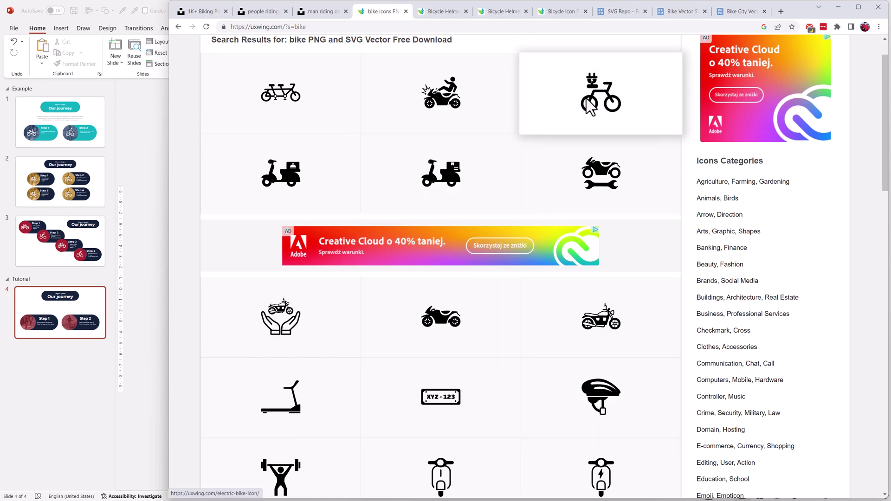
pyautogui.middleClick(567, 110)
pyautogui.click(474, 13)
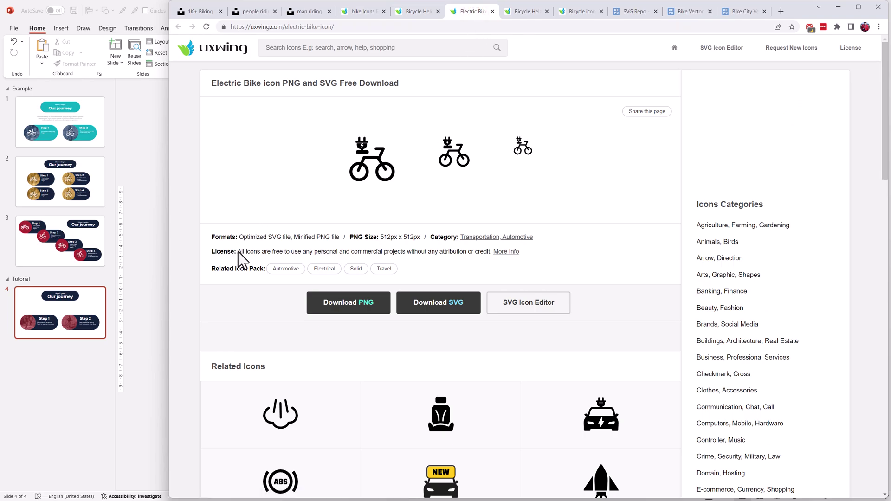
pyautogui.moveTo(238, 252); pyautogui.dragTo(397, 255)
pyautogui.click(396, 255)
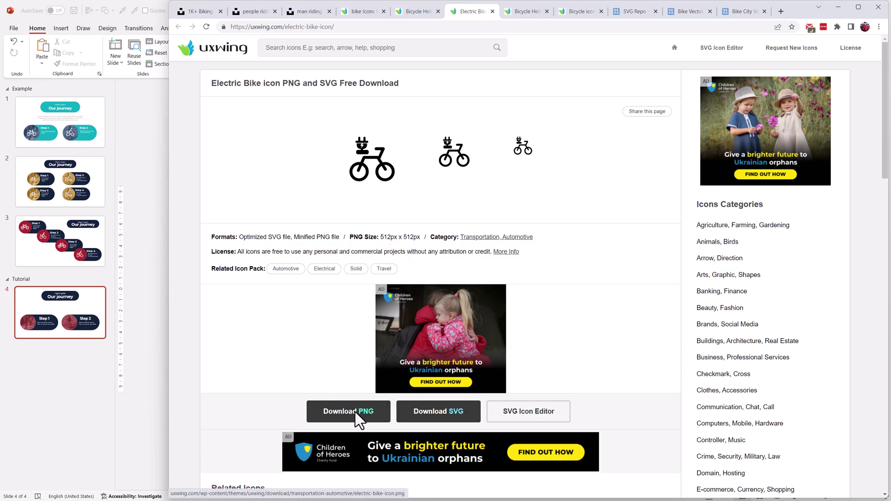
# - Download the electric bike SVG and drop both bike SVGs onto the slide
pyautogui.click(441, 413)
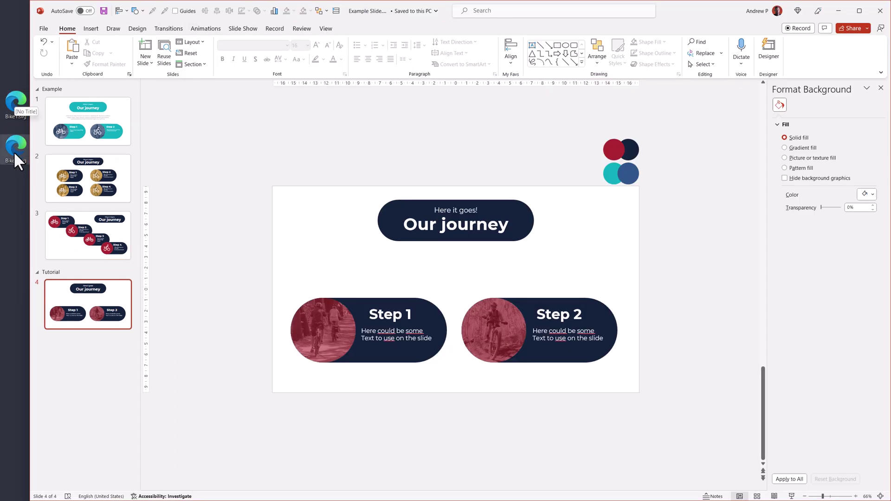
pyautogui.moveTo(13, 152); pyautogui.dragTo(12, 99)
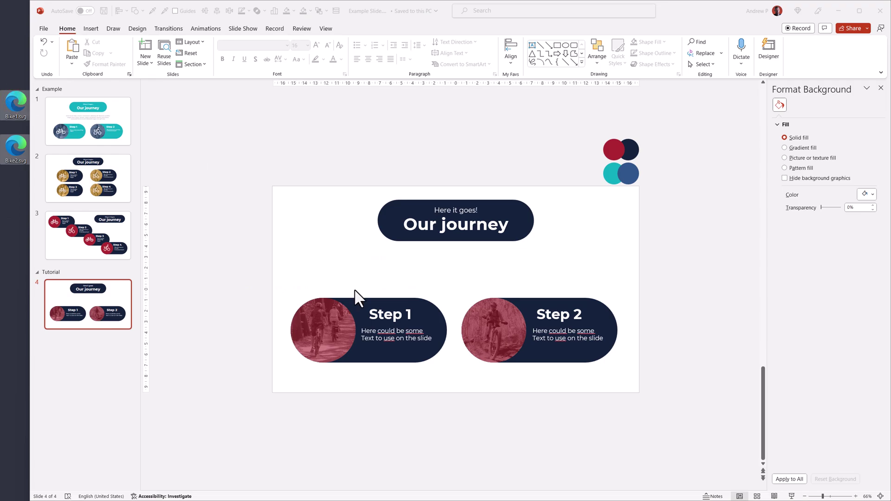
pyautogui.moveTo(354, 288); pyautogui.dragTo(430, 279)
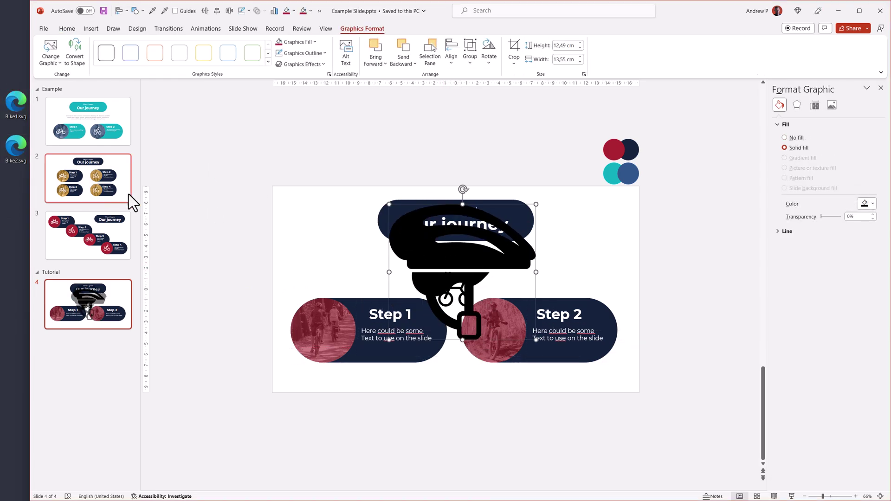
pyautogui.click(859, 10)
# - Position the helmet over Step 1's photo and shrink it to 2,86 × 3,11 cm
pyautogui.moveTo(455, 284); pyautogui.dragTo(548, 355)
pyautogui.moveTo(525, 324); pyautogui.dragTo(377, 278)
pyautogui.moveTo(481, 339); pyautogui.dragTo(423, 286)
pyautogui.click(387, 281)
pyautogui.moveTo(404, 297); pyautogui.dragTo(373, 258)
pyautogui.click(369, 258)
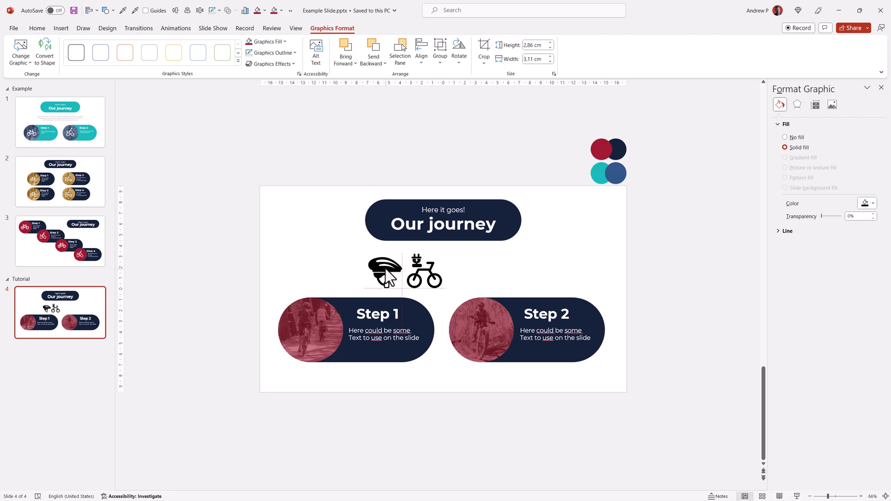
pyautogui.scroll(1, 416, 281)
# - Move the helmet onto Step 1's photo and the 3.2 × 3.25 cm bike onto Step 2's, both filled white
pyautogui.moveTo(375, 273); pyautogui.dragTo(288, 331)
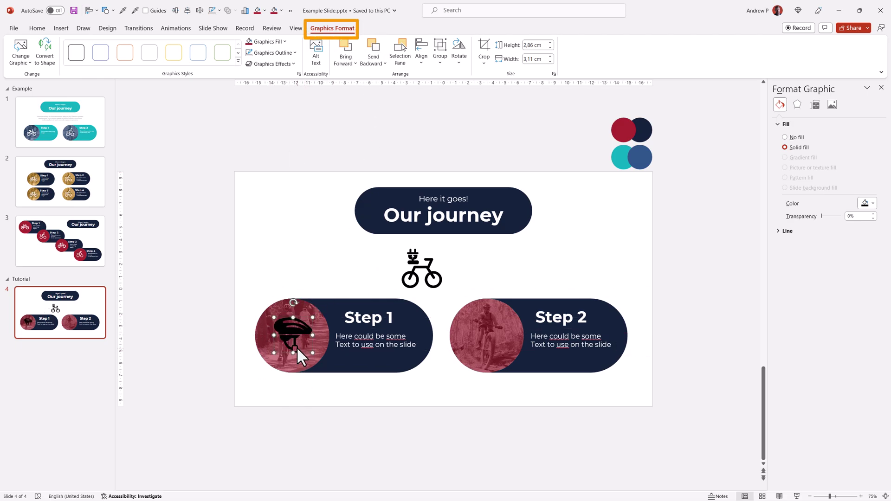
pyautogui.click(283, 42)
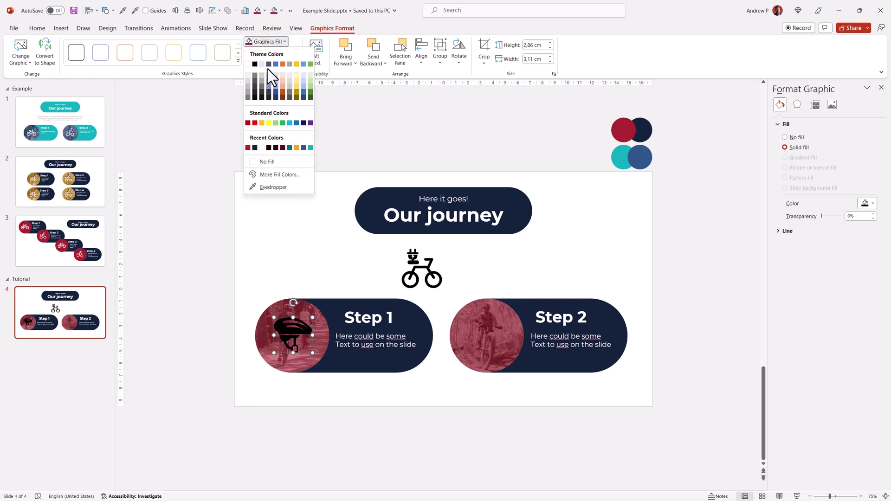
pyautogui.click(248, 64)
pyautogui.moveTo(428, 276); pyautogui.dragTo(496, 341)
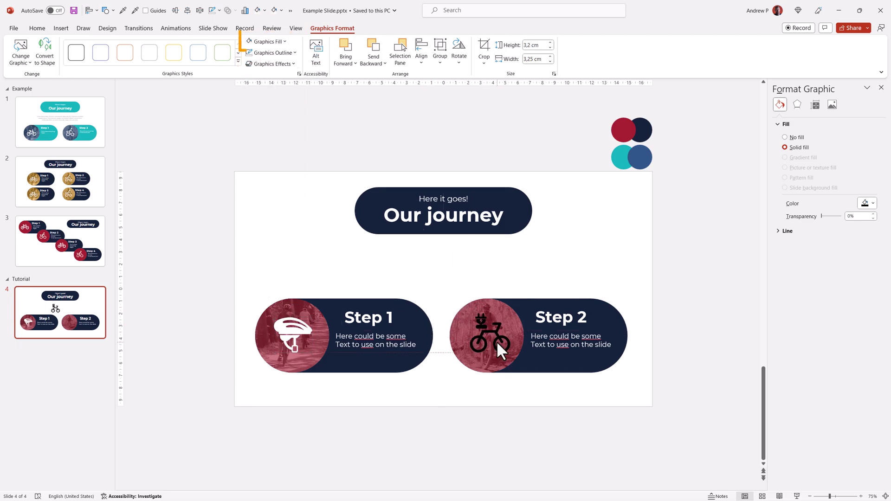
pyautogui.click(249, 41)
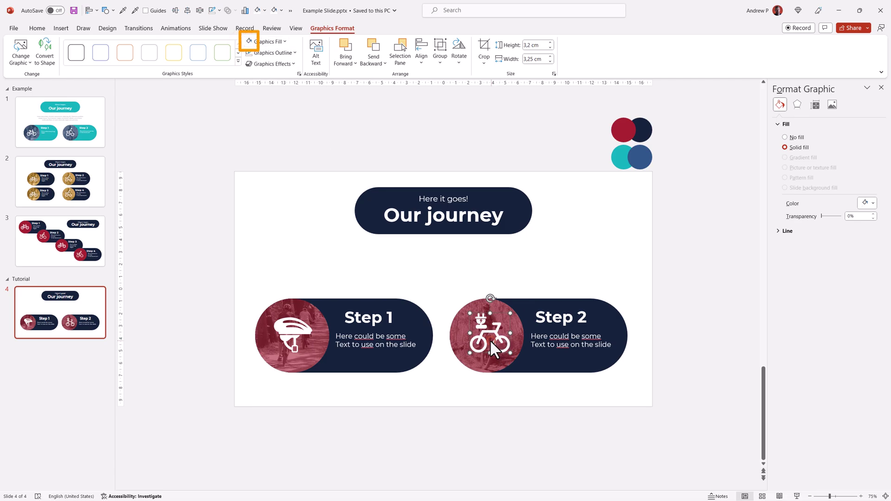
# - Add a text box above the Step pills and generate a lorem ipsum paragraph with =lorem()
pyautogui.click(503, 386)
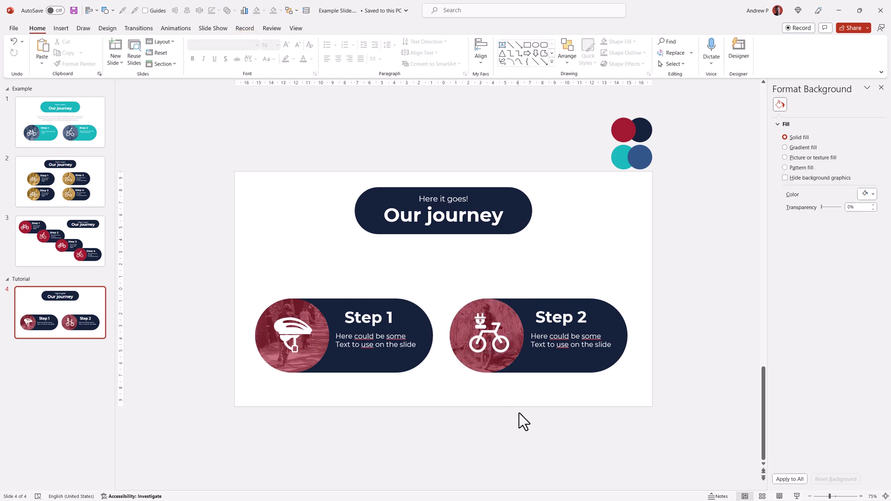
pyautogui.scroll(-1, 519, 413)
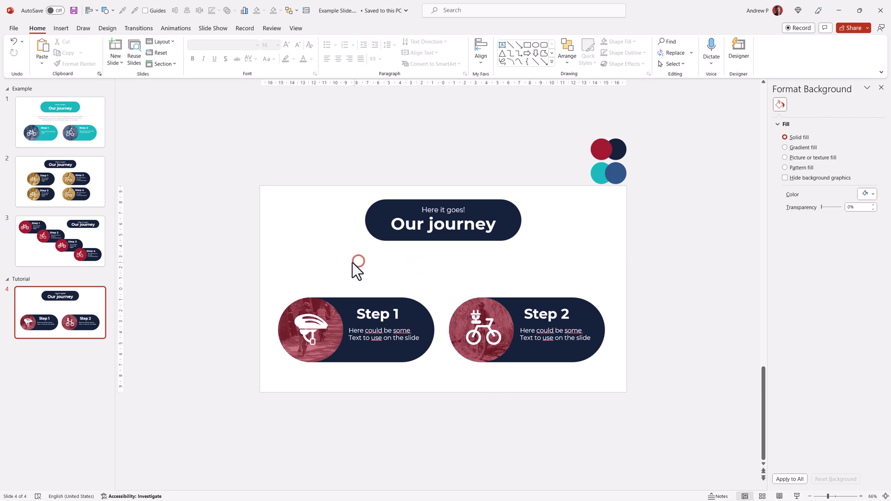
pyautogui.click(107, 10)
pyautogui.click(105, 119)
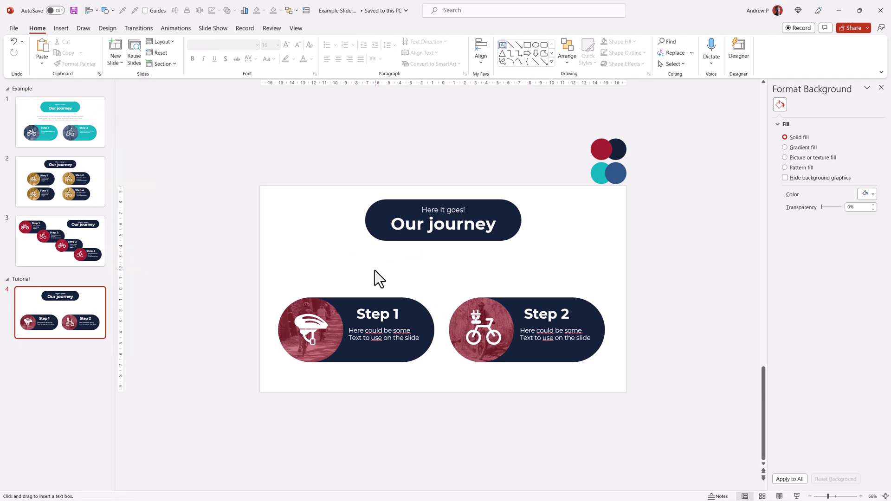
pyautogui.click(356, 264)
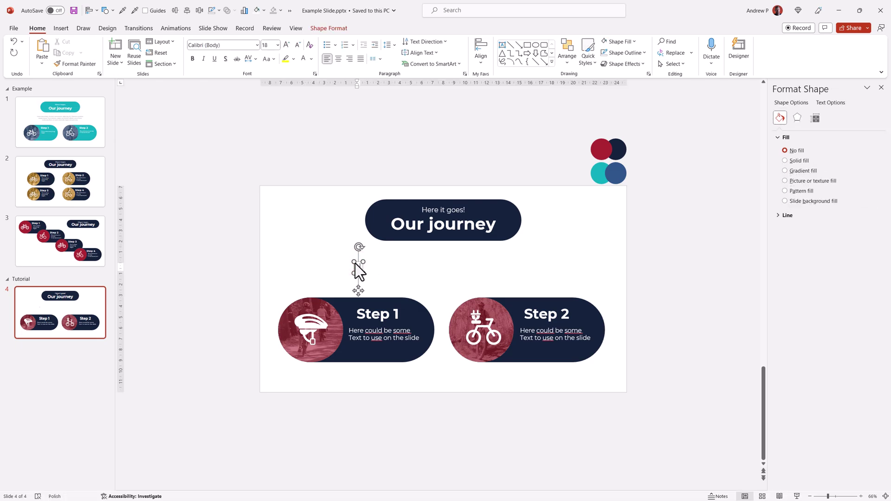
pyautogui.write('lorem(1')
pyautogui.press('Return')
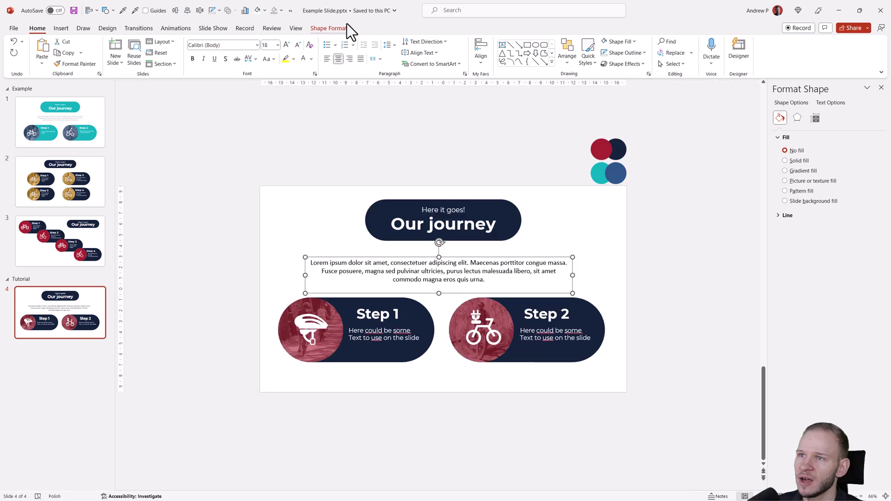
# - Format the paragraph as grey 18 pt Montserrat, fit the box to its text and centre it
pyautogui.click(346, 26)
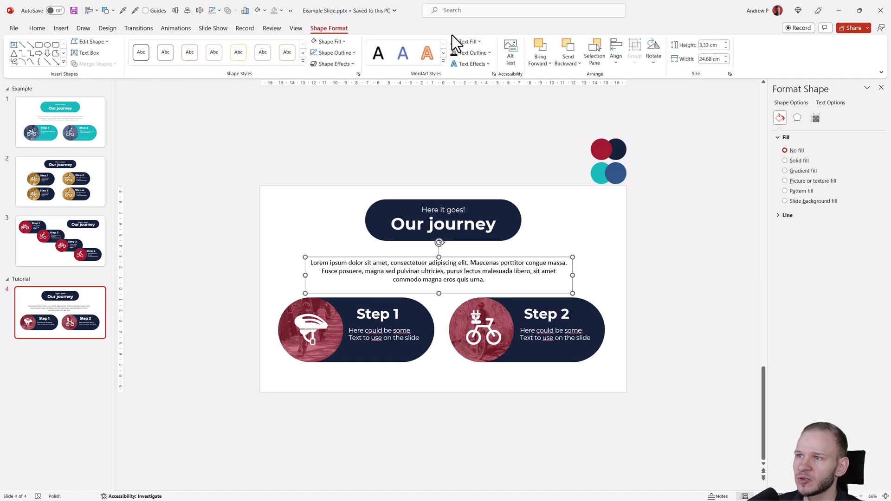
pyautogui.click(473, 40)
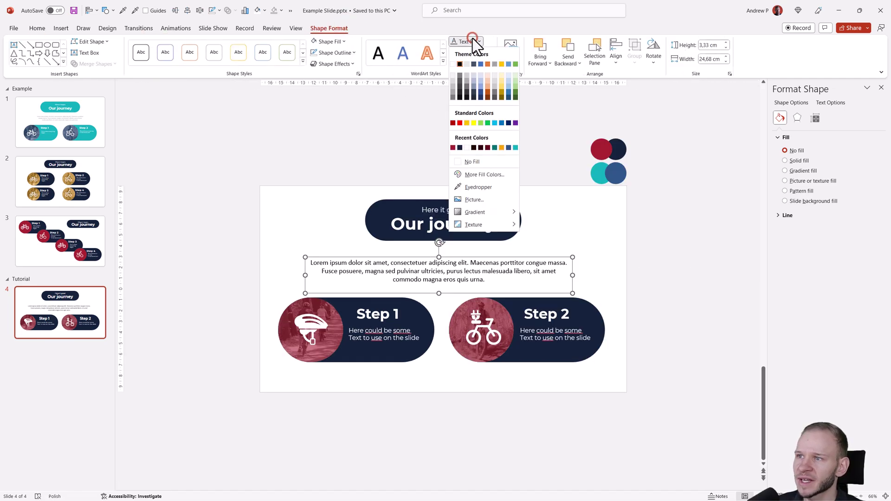
pyautogui.click(453, 91)
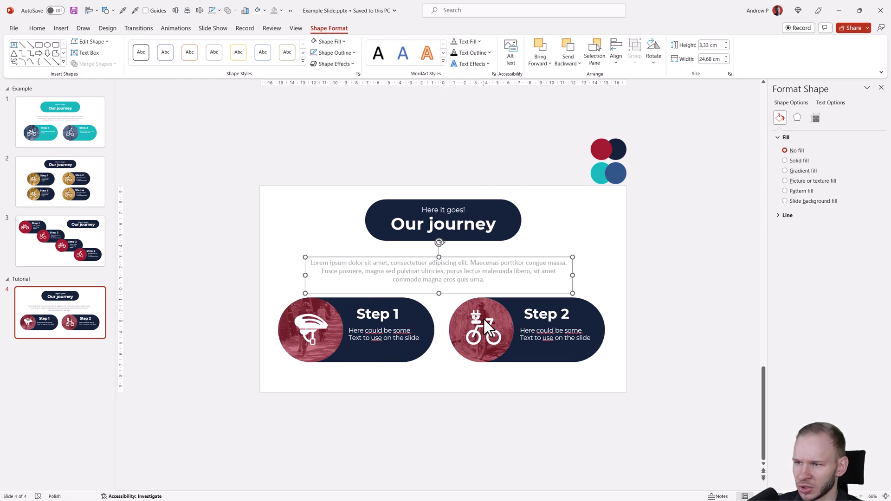
pyautogui.moveTo(405, 256); pyautogui.dragTo(406, 251)
pyautogui.click(37, 28)
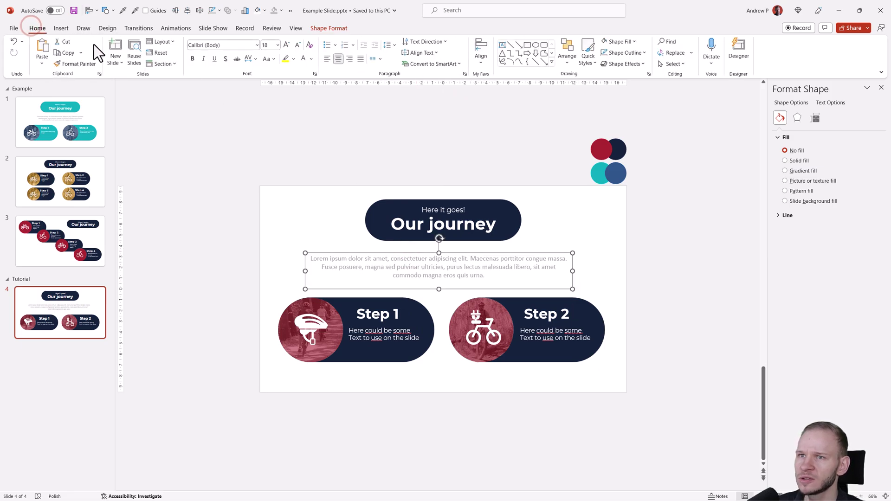
pyautogui.click(256, 45)
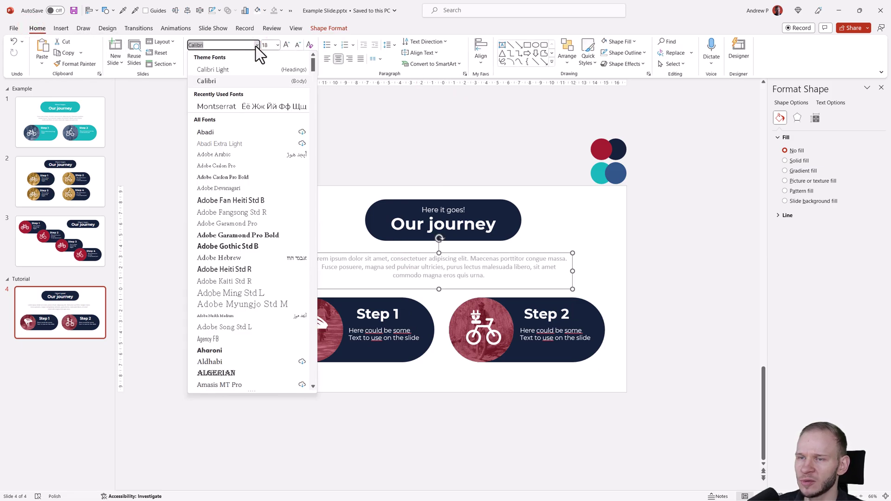
pyautogui.click(227, 110)
pyautogui.moveTo(388, 288)
pyautogui.mouseDown()
pyautogui.moveTo(390, 298)
pyautogui.moveTo(388, 291)
pyautogui.mouseUp()
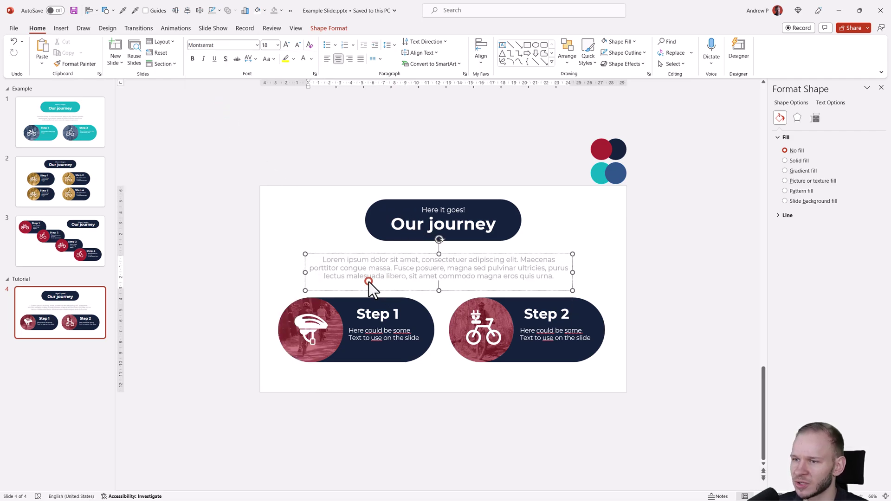
pyautogui.click(500, 282)
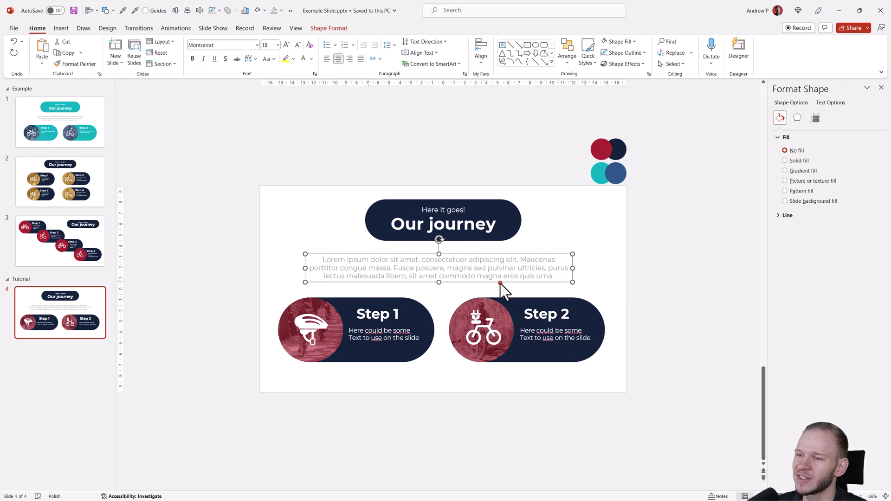
pyautogui.click(659, 306)
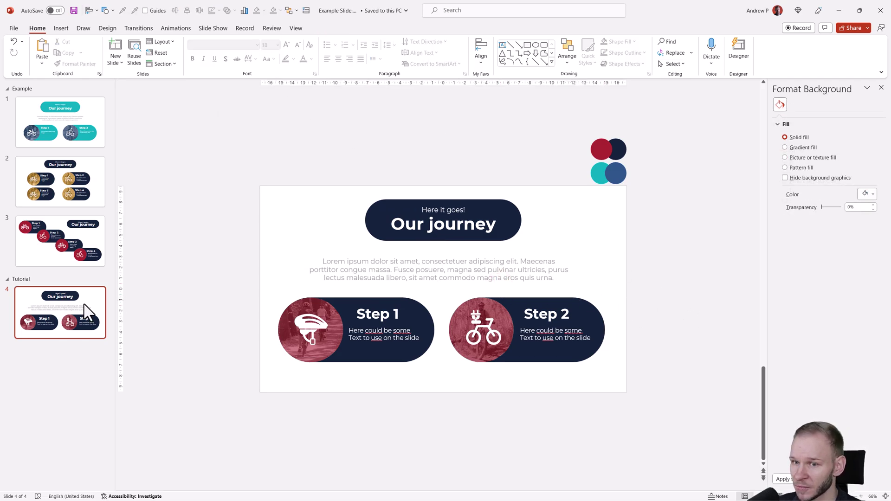
# - Duplicate slide 4 as slide 5, remove the paragraph and copy the Step pills into a 2×2 grid
pyautogui.click(55, 321)
pyautogui.hotkey('ctrl', 'd')
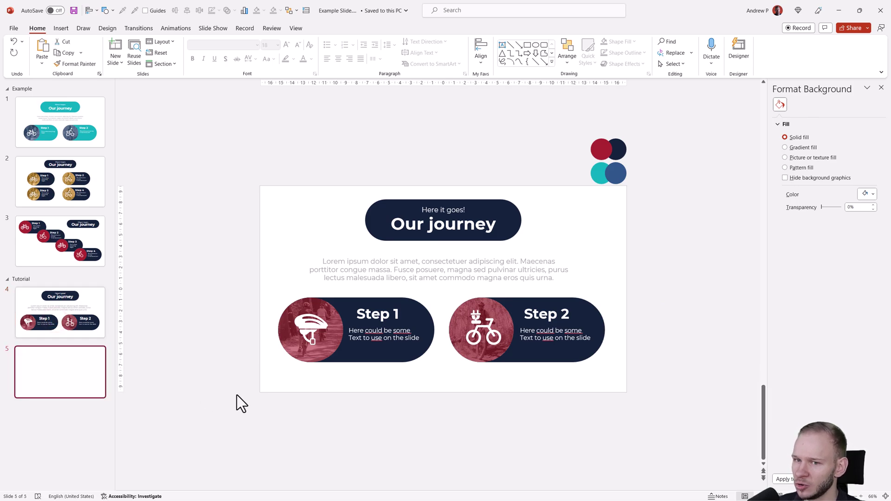
pyautogui.moveTo(219, 231); pyautogui.dragTo(673, 337)
pyautogui.press('Delete')
pyautogui.moveTo(642, 408); pyautogui.dragTo(277, 292)
pyautogui.moveTo(322, 355); pyautogui.dragTo(324, 385)
# - Duplicate slide 5 as slide 6 and shift the lower Step 1 and Step 2 pills to stagger them
pyautogui.click(55, 398)
pyautogui.hotkey('ctrl', 'd')
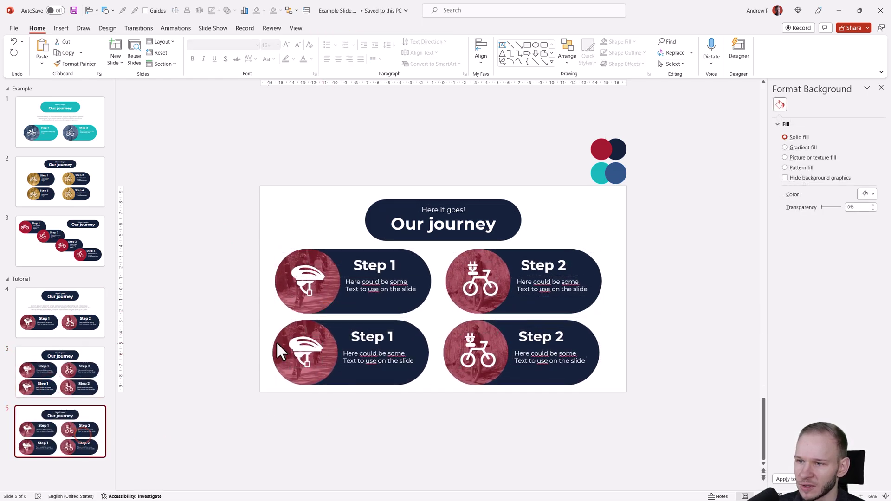
pyautogui.moveTo(296, 366); pyautogui.dragTo(356, 339)
pyautogui.click(657, 428)
pyautogui.moveTo(656, 428); pyautogui.dragTo(432, 302)
pyautogui.moveTo(470, 366); pyautogui.dragTo(459, 359)
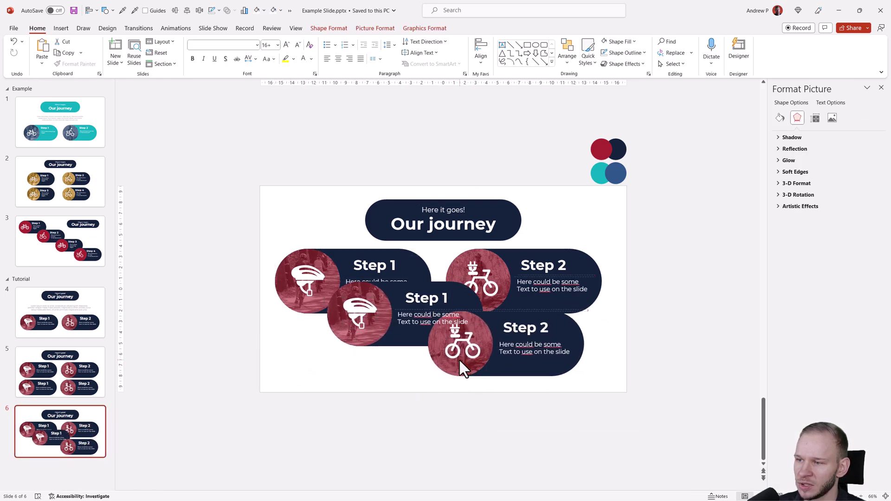
# - Move the upper Step 2 pill lower right, then shift all four pills up-left into a diagonal staircase
pyautogui.moveTo(682, 363); pyautogui.dragTo(446, 236)
pyautogui.click(606, 282)
pyautogui.moveTo(659, 223); pyautogui.dragTo(421, 308)
pyautogui.moveTo(457, 270); pyautogui.dragTo(517, 374)
pyautogui.moveTo(686, 452); pyautogui.dragTo(220, 240)
pyautogui.moveTo(288, 298); pyautogui.dragTo(266, 249)
pyautogui.moveTo(206, 186); pyautogui.dragTo(432, 278)
pyautogui.click(366, 358)
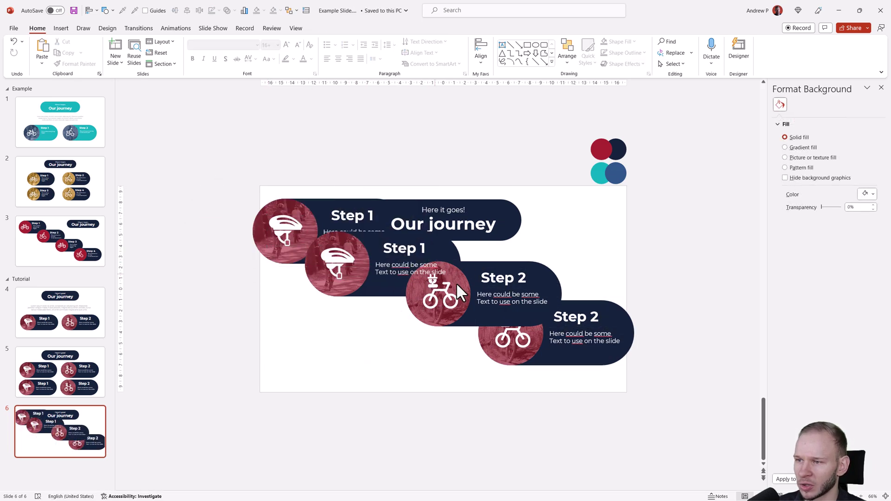
pyautogui.click(86, 255)
# - Step back through slide 2 to the teal example on slide 1
pyautogui.click(72, 197)
pyautogui.click(62, 128)
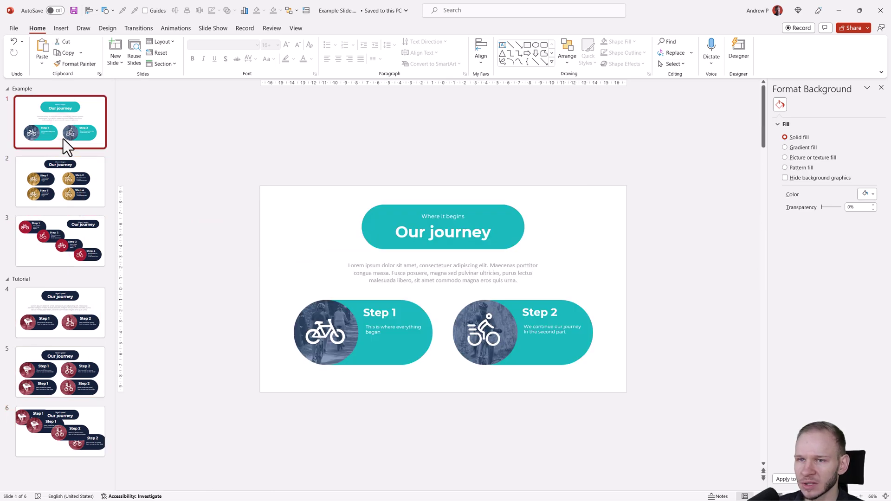